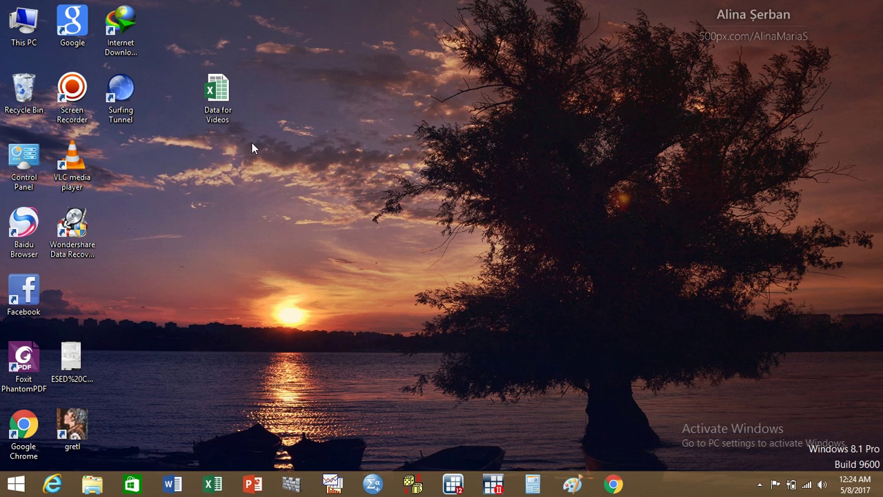
# Open the Data for Videos workbook, dismiss the activation prompt and maximize Excel.
pyautogui.click(222, 120)
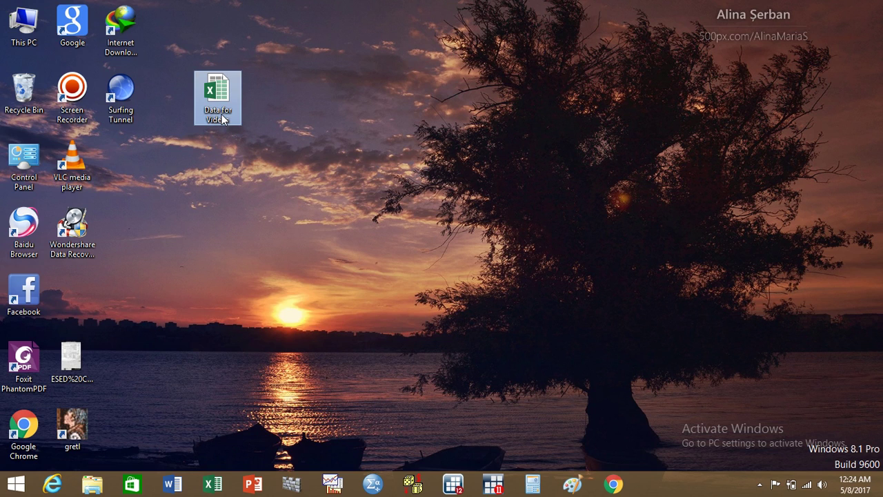
pyautogui.doubleClick(222, 120)
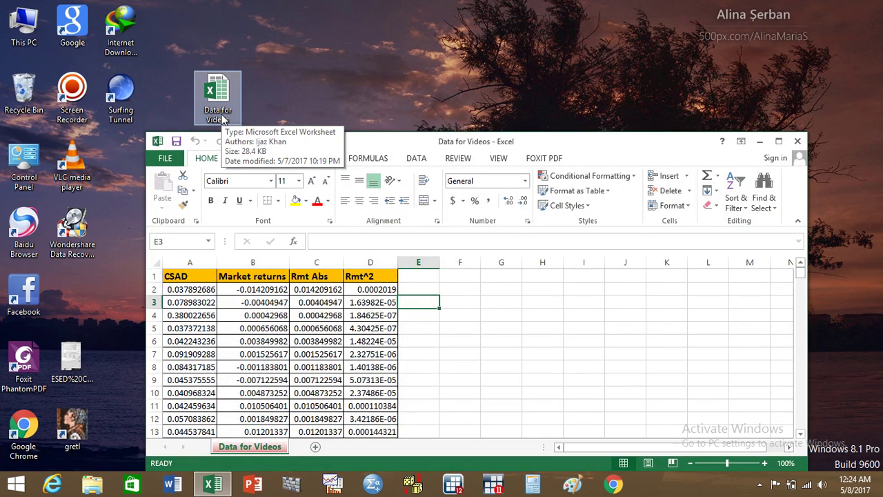
pyautogui.click(626, 163)
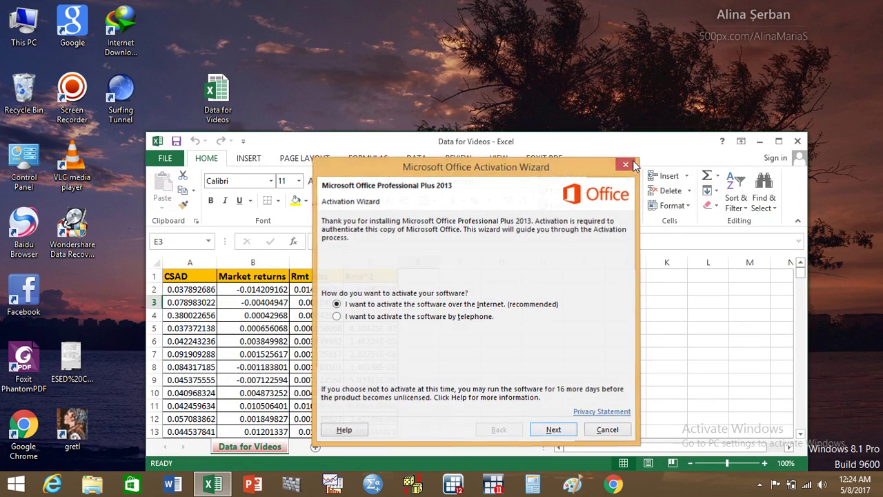
pyautogui.click(778, 142)
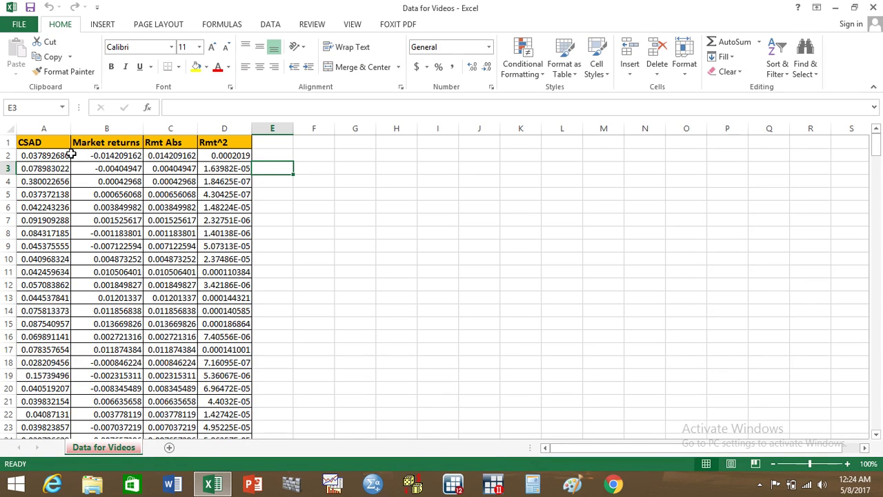
# Check the CSAD, Market returns, Rmt Abs and Rmt^2 headers, then minimize Excel and launch Stata.
pyautogui.click(50, 143)
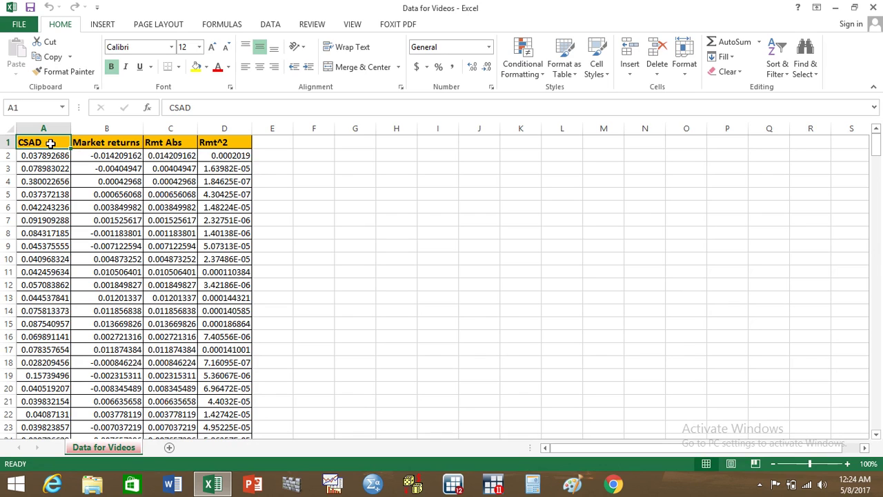
pyautogui.click(100, 143)
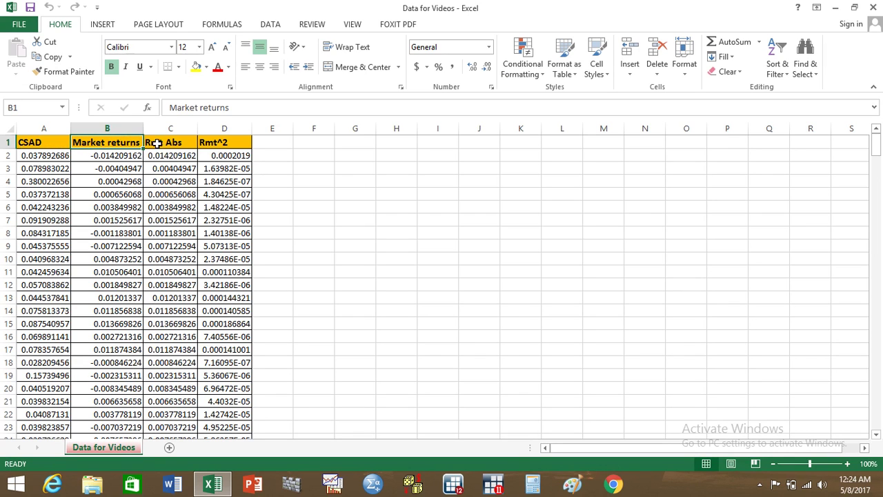
pyautogui.click(168, 143)
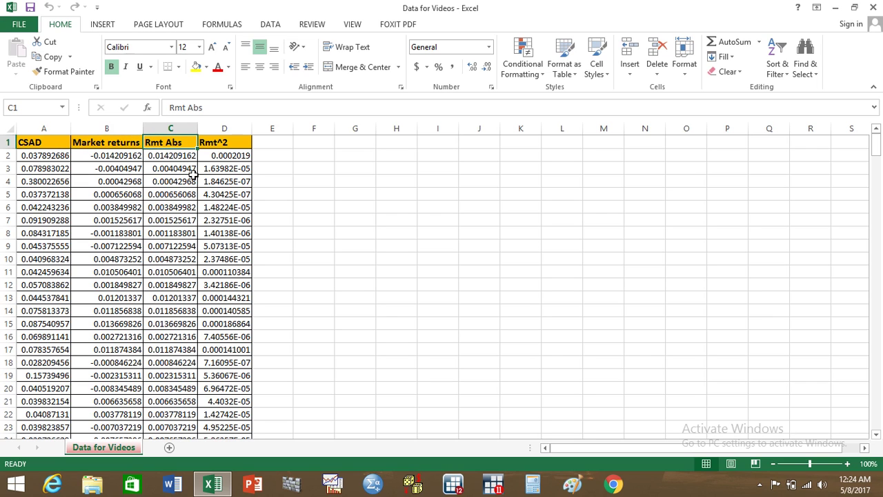
pyautogui.click(234, 144)
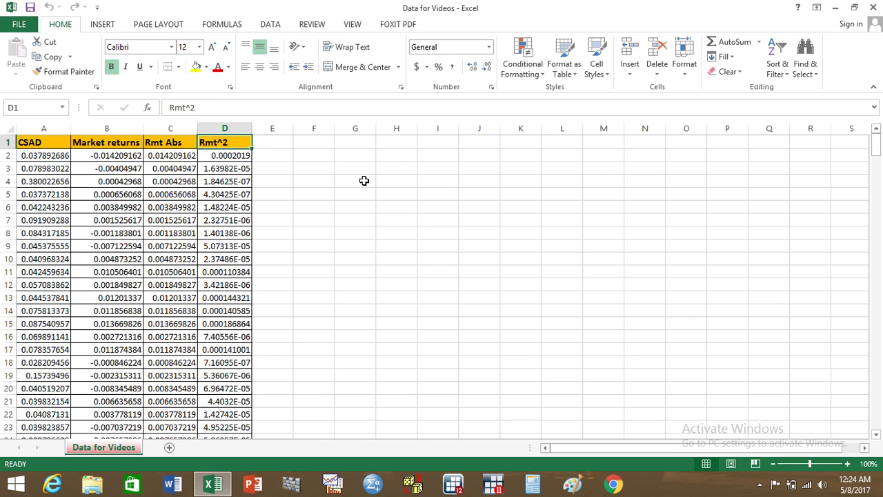
pyautogui.click(836, 7)
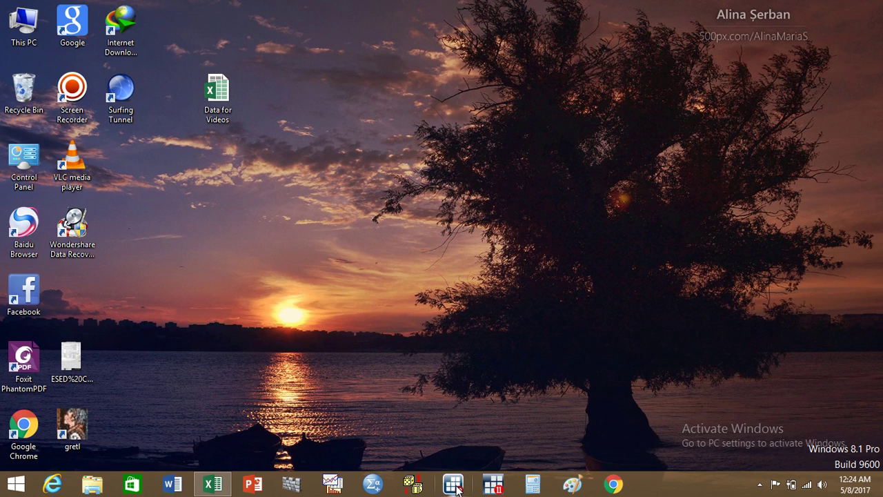
pyautogui.click(493, 487)
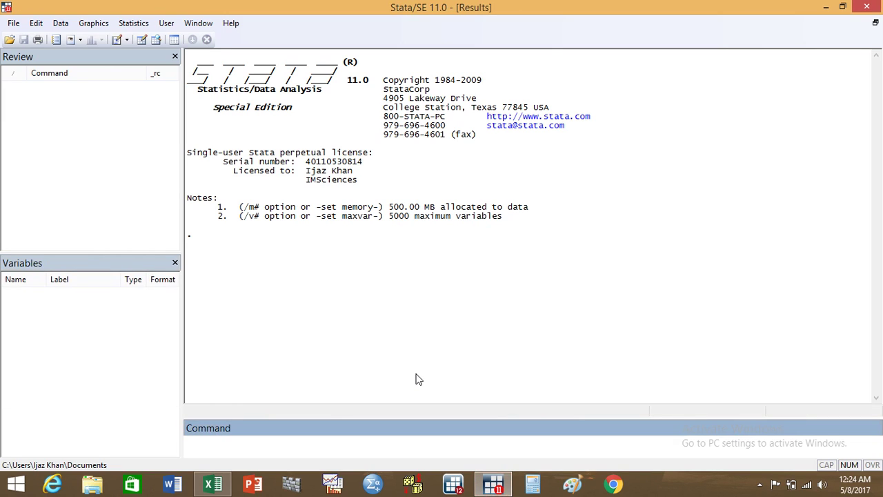
# Run edit to open an empty Stata Data Editor, move it up, and return to Excel.
pyautogui.write('ed')
pyautogui.write('it')
pyautogui.press('Return')
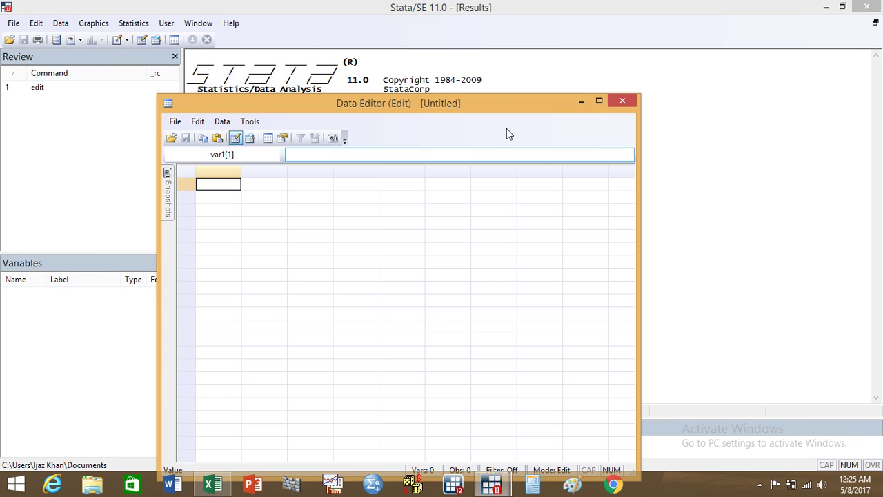
pyautogui.moveTo(504, 104); pyautogui.dragTo(528, 23)
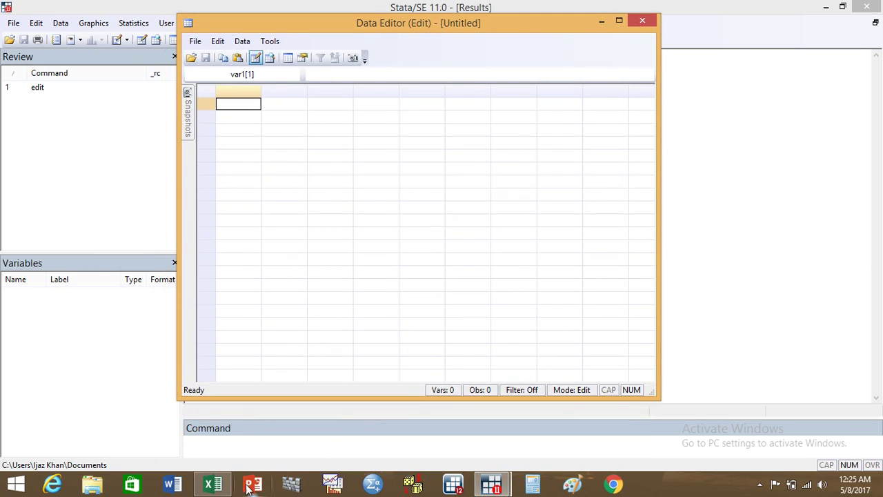
pyautogui.click(213, 486)
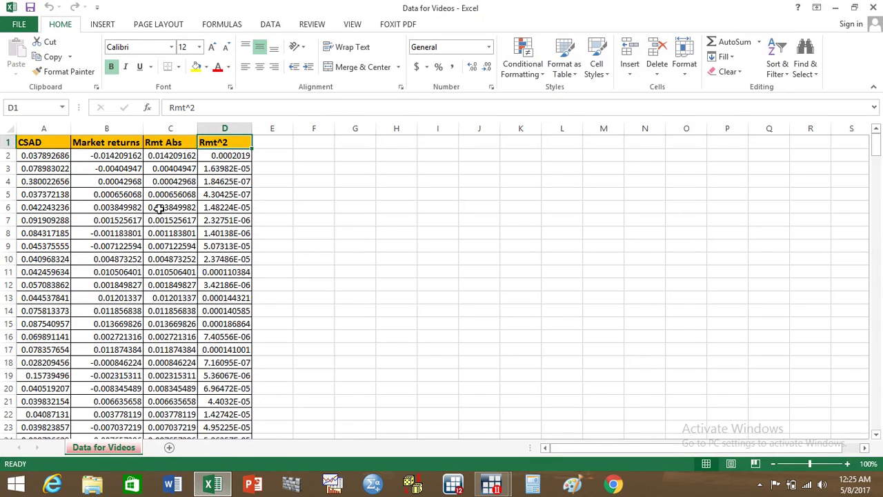
# Copy the data block A1:D300 with headers and bring the Stata Data Editor forward.
pyautogui.click(42, 143)
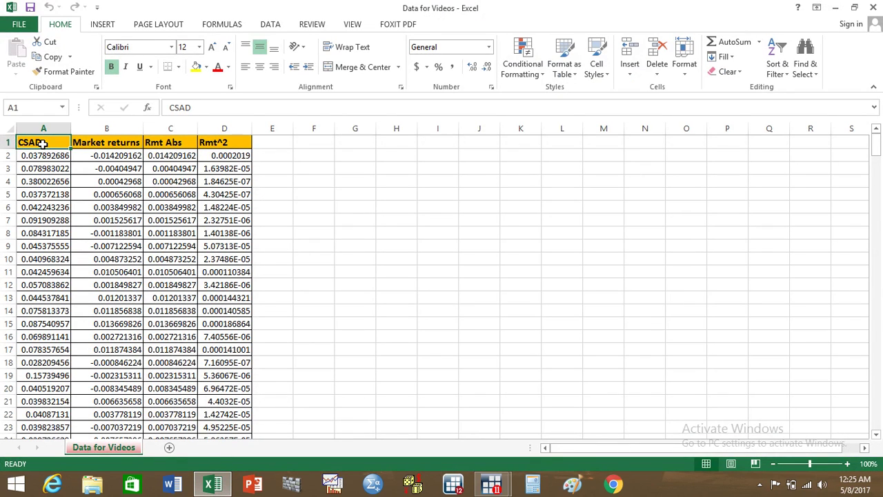
pyautogui.hotkey('ctrl', 'shift', 'Right')
pyautogui.hotkey('ctrl', 'shift', 'Down')
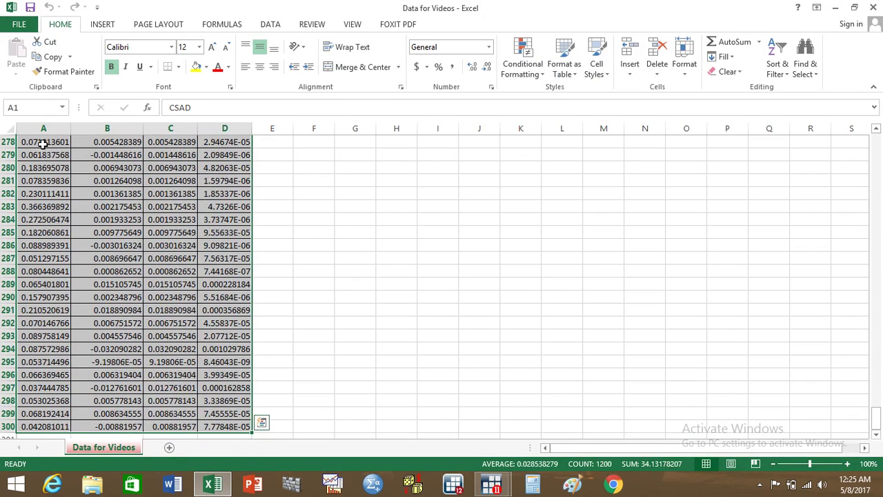
pyautogui.hotkey('ctrl', 'c')
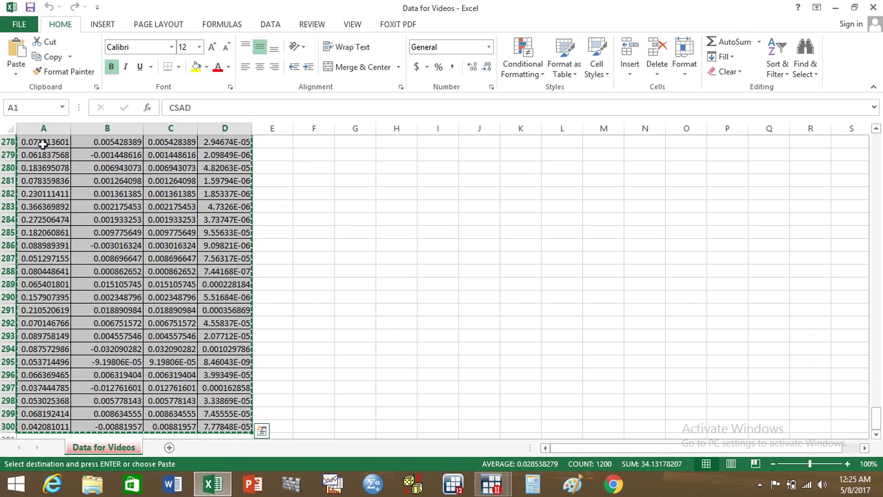
pyautogui.moveTo(492, 485)
pyautogui.click(564, 404)
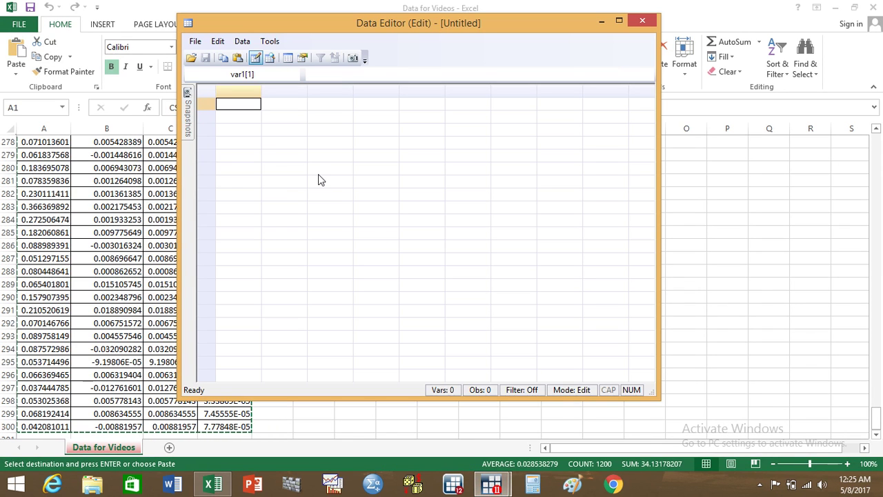
# Paste the data using the first row as variable names, then close the Data Editor.
pyautogui.hotkey('ctrl', 'v')
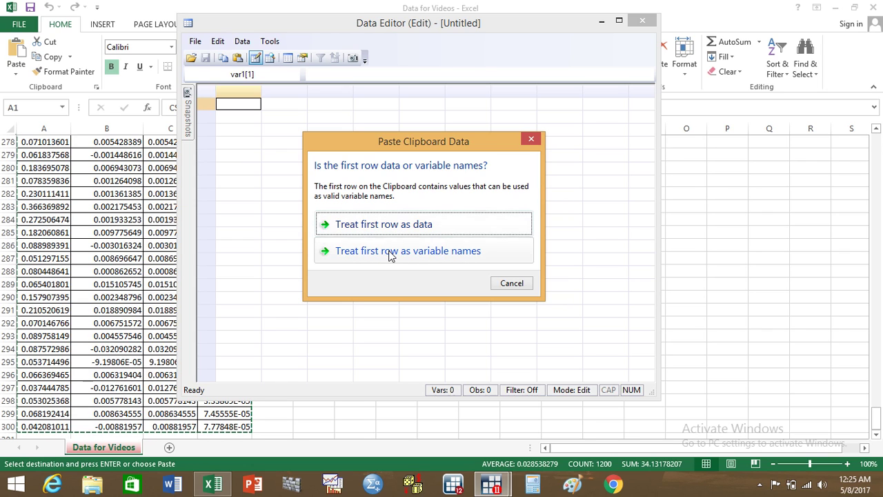
pyautogui.click(389, 252)
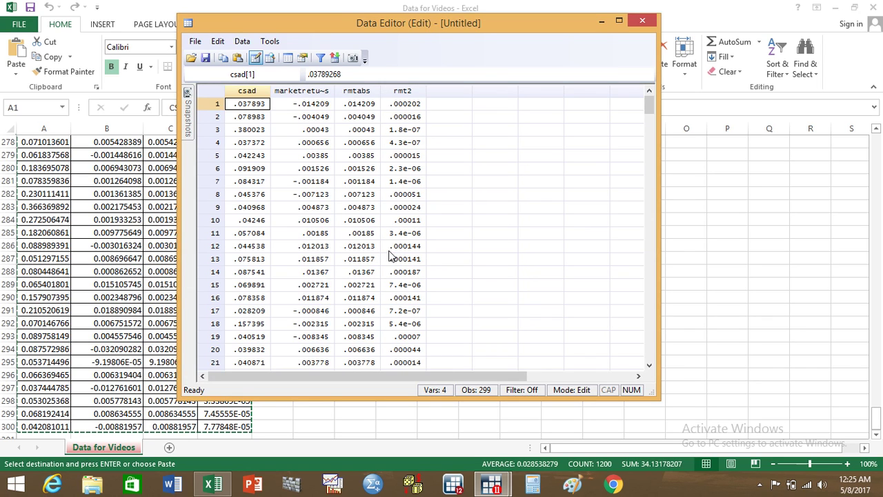
pyautogui.click(642, 25)
pyautogui.click(511, 479)
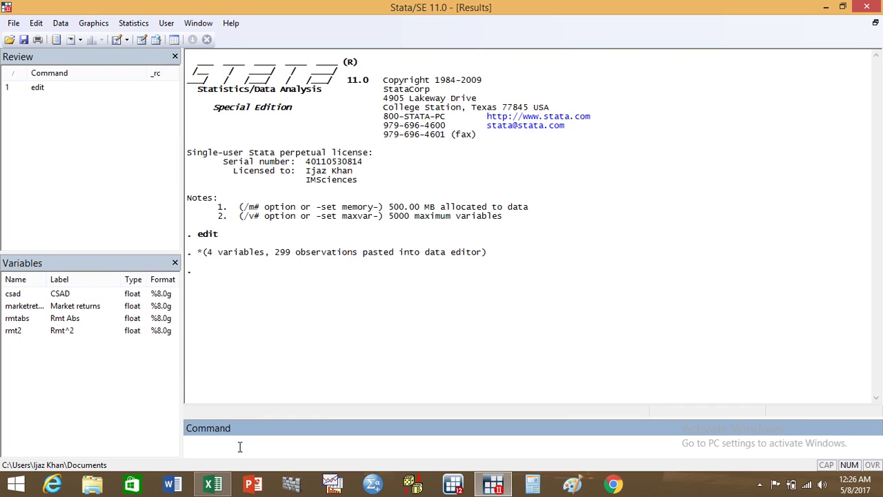
pyautogui.write('reg')
# Run reg csad marketreturns rmtabs rmt2 over 299 observations, giving R-squared 0.0071.
pyautogui.click(64, 295)
pyautogui.click(67, 310)
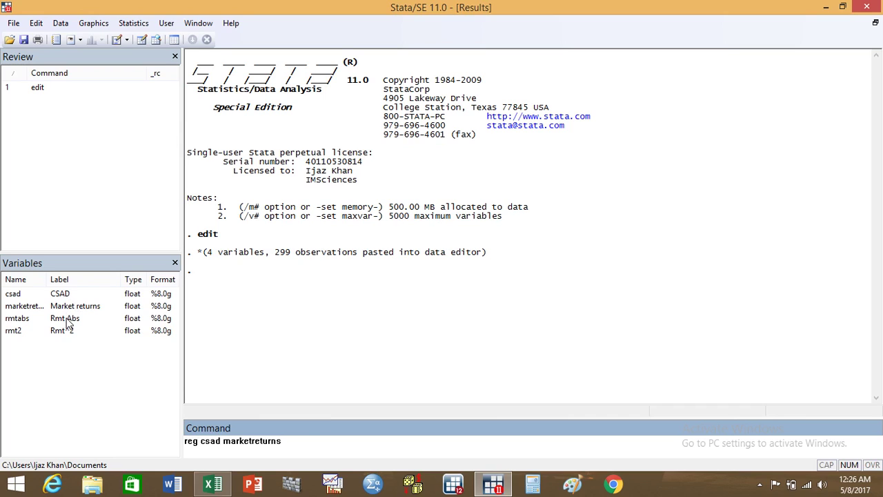
pyautogui.click(67, 321)
pyautogui.click(68, 333)
pyautogui.press('Return')
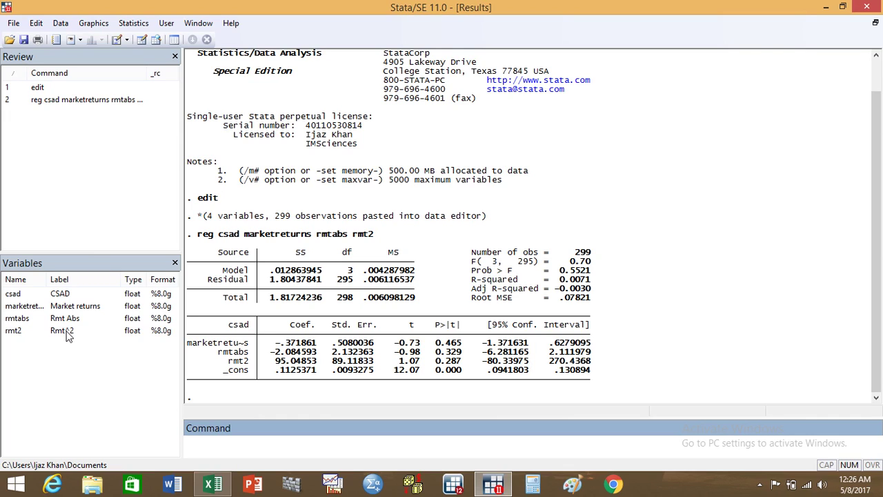
# Compute variance inflation factors with vif (mean VIF 5.74) and enter hettest.
pyautogui.write('v')
pyautogui.write('if')
pyautogui.press('Return')
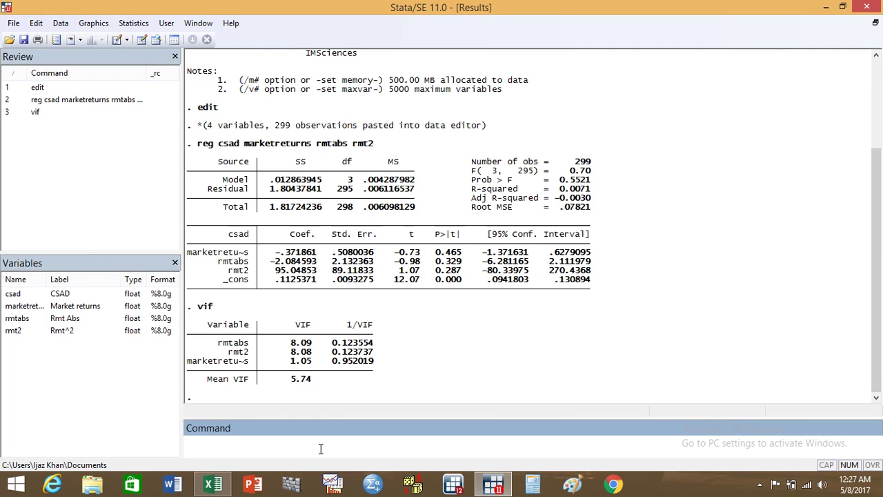
pyautogui.write('h')
pyautogui.write('ettest')
# Run the Breusch-Pagan test (chi2 0.82, p 0.3650) and switch back to Excel.
pyautogui.press('Return')
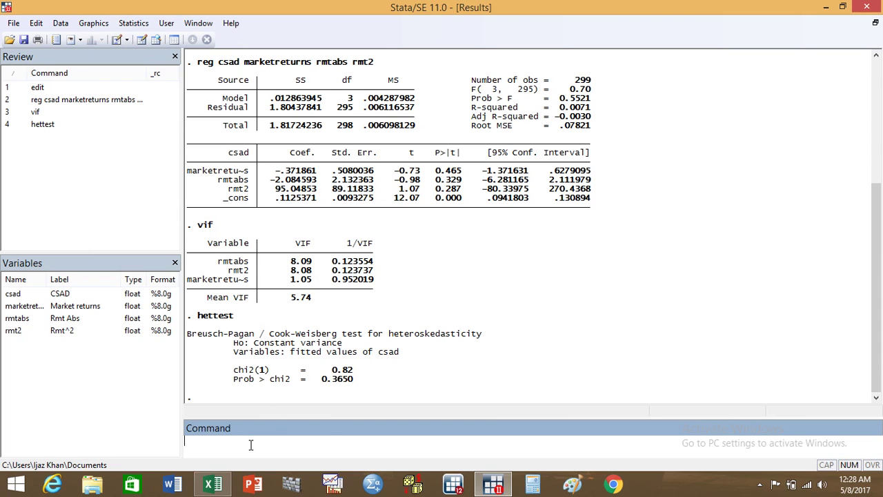
pyautogui.click(220, 489)
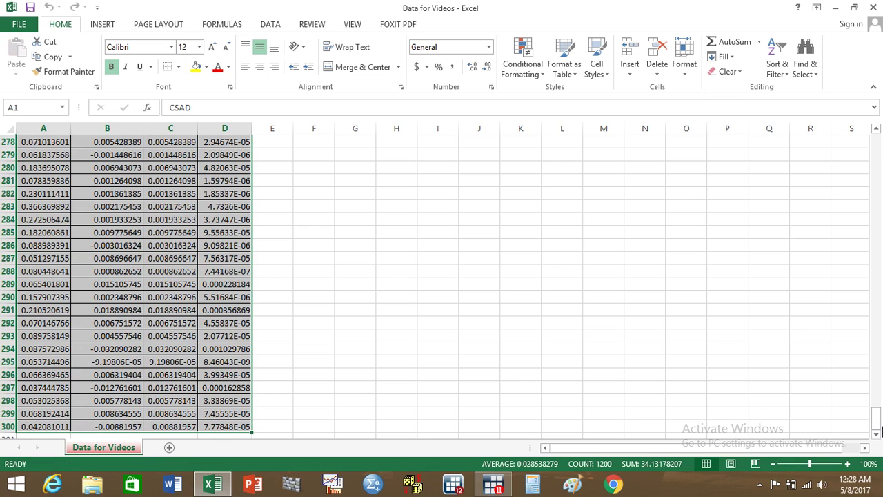
# Scroll the Data for Videos sheet back to the top and move to cell E2.
pyautogui.click(878, 409)
pyautogui.moveTo(878, 409); pyautogui.dragTo(876, 142)
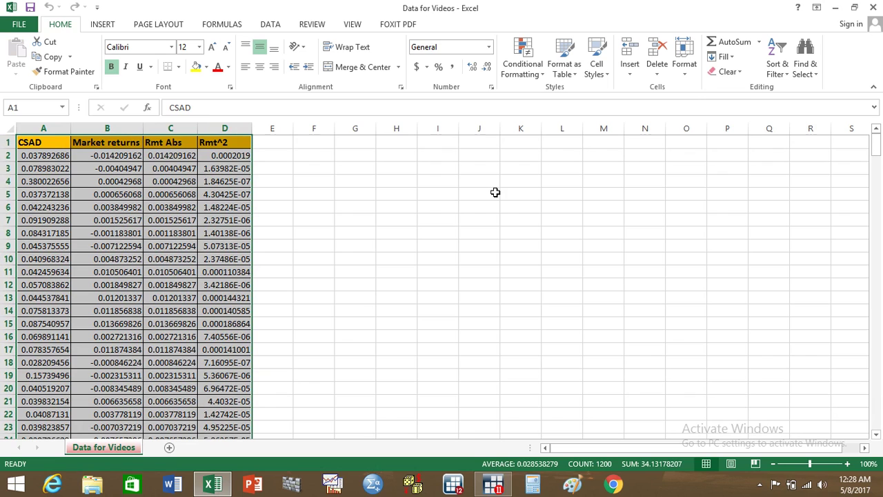
pyautogui.click(274, 143)
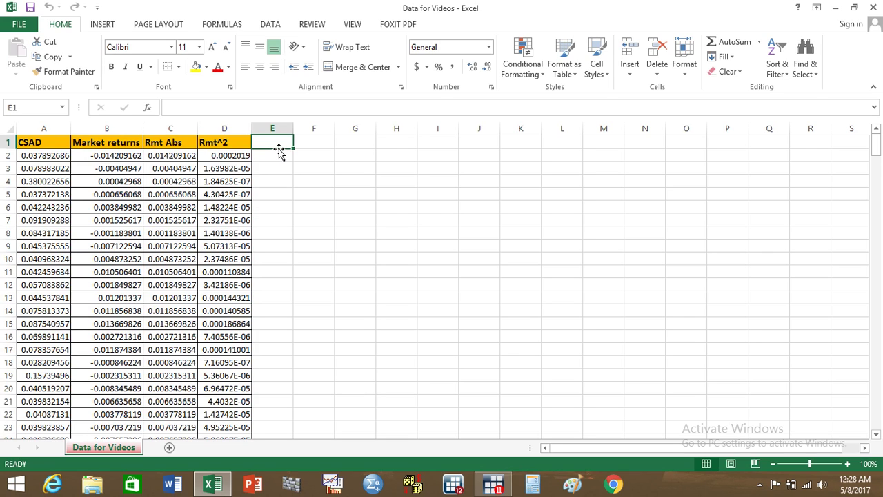
pyautogui.press('Return')
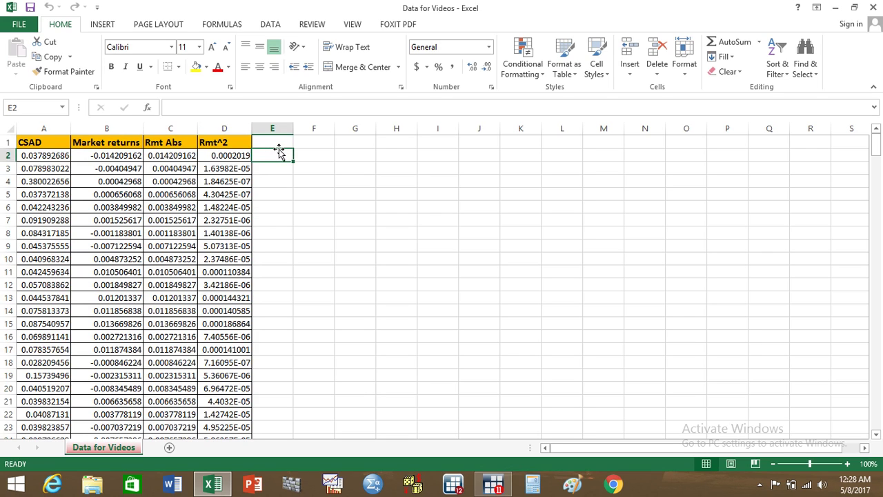
# Enter the formula =LN(B2) in cell E2.
pyautogui.write('=lo')
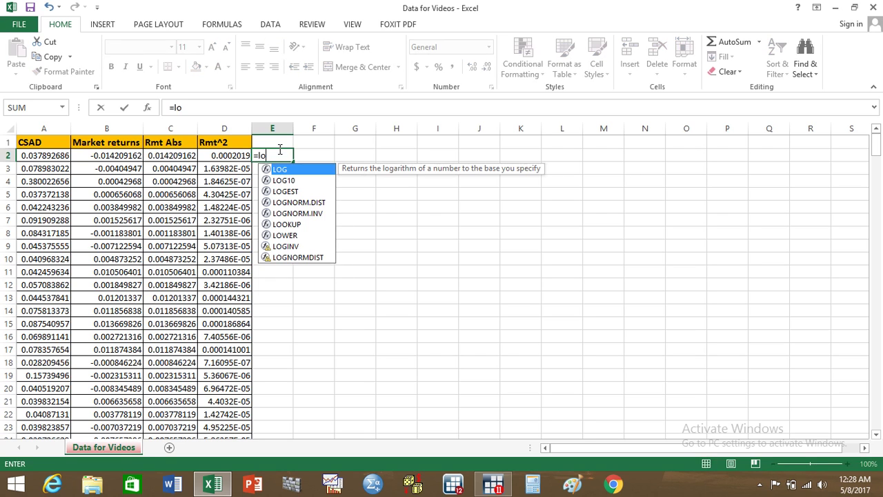
pyautogui.write('g')
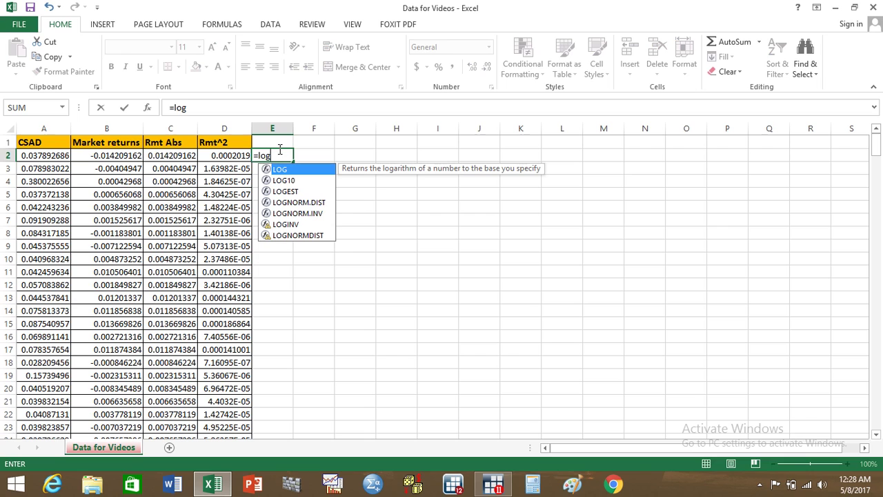
pyautogui.press('BackSpace')
pyautogui.press('BackSpace')
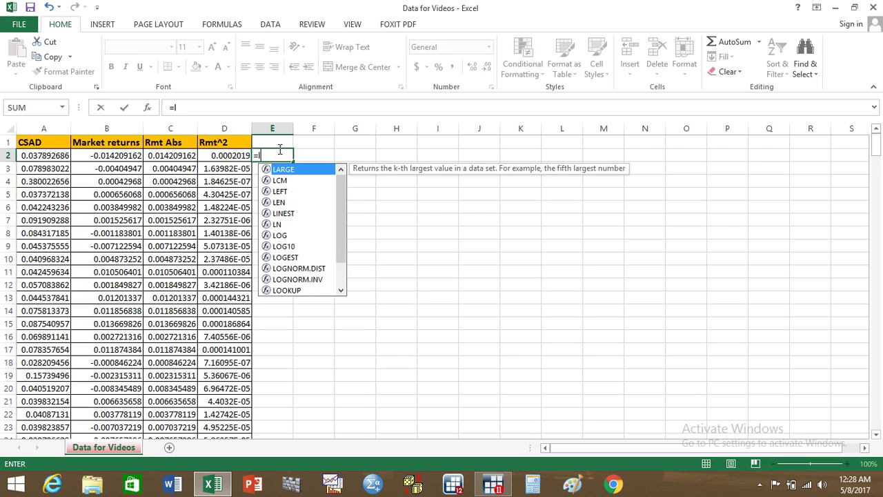
pyautogui.write('n')
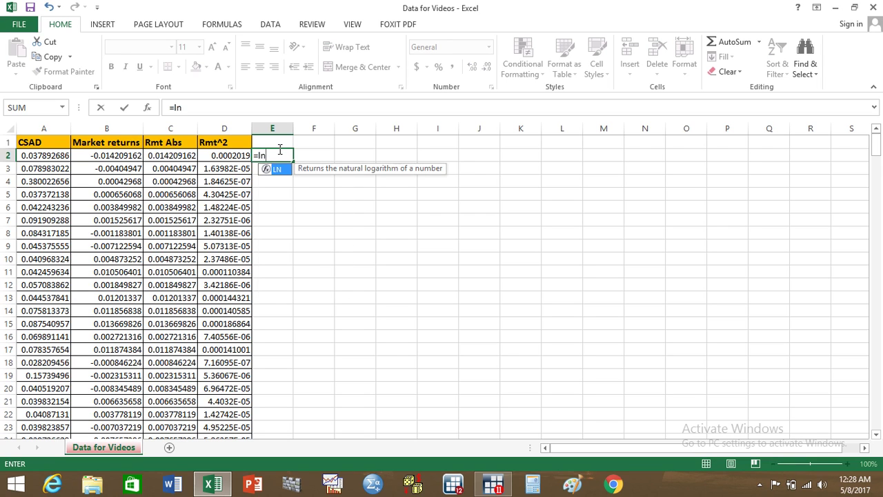
pyautogui.doubleClick(280, 170)
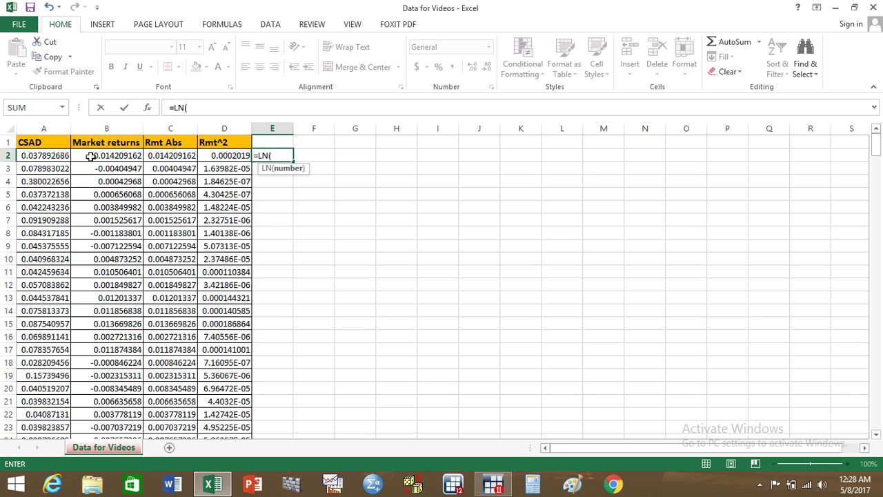
pyautogui.click(91, 157)
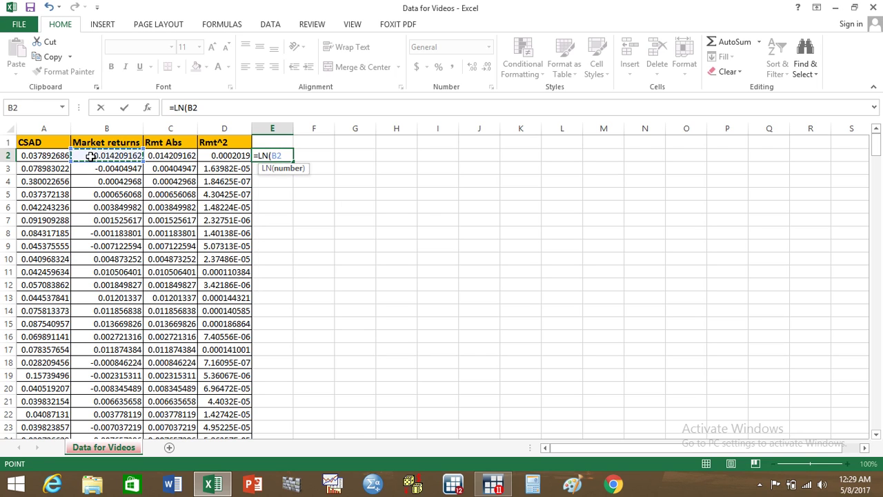
pyautogui.write(')')
pyautogui.press('Return')
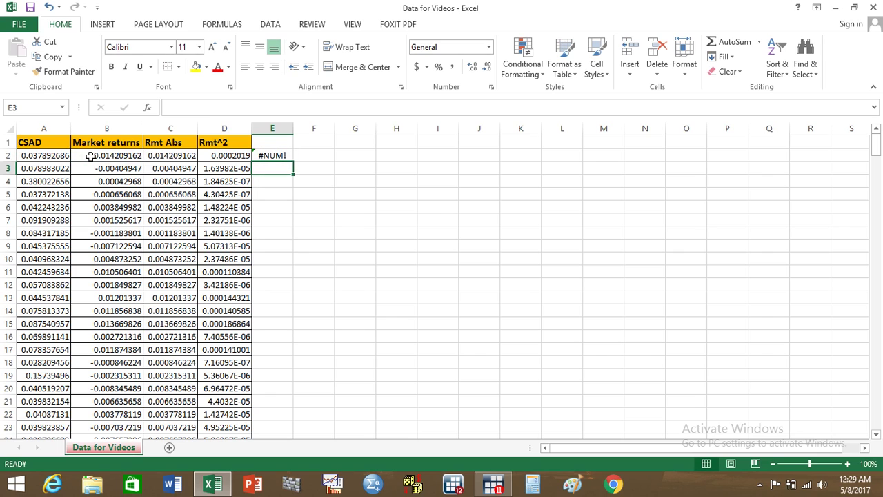
# Fill the LN formula down to E4, then clear E2:E4 after #NUM! errors.
pyautogui.click(262, 155)
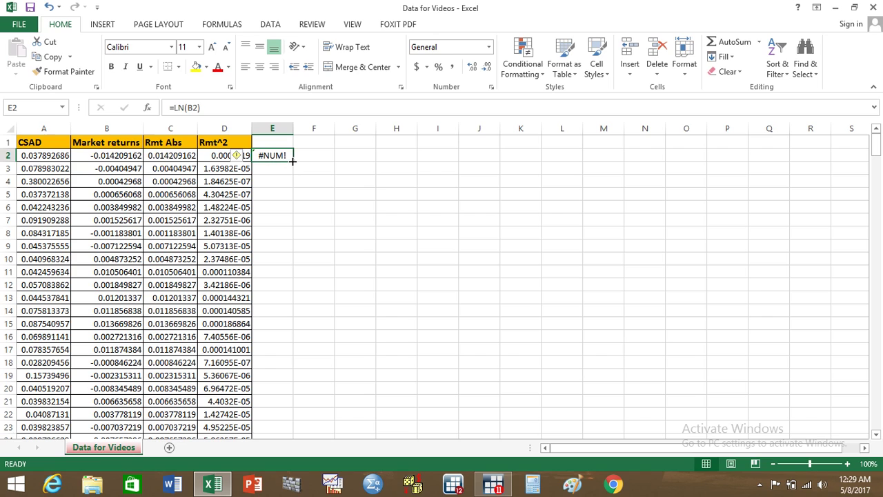
pyautogui.moveTo(292, 160); pyautogui.dragTo(293, 171)
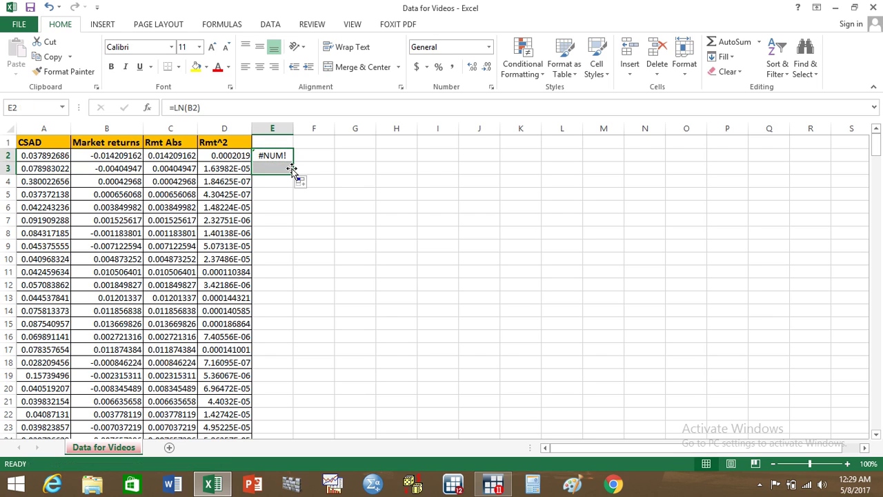
pyautogui.moveTo(294, 177); pyautogui.dragTo(293, 185)
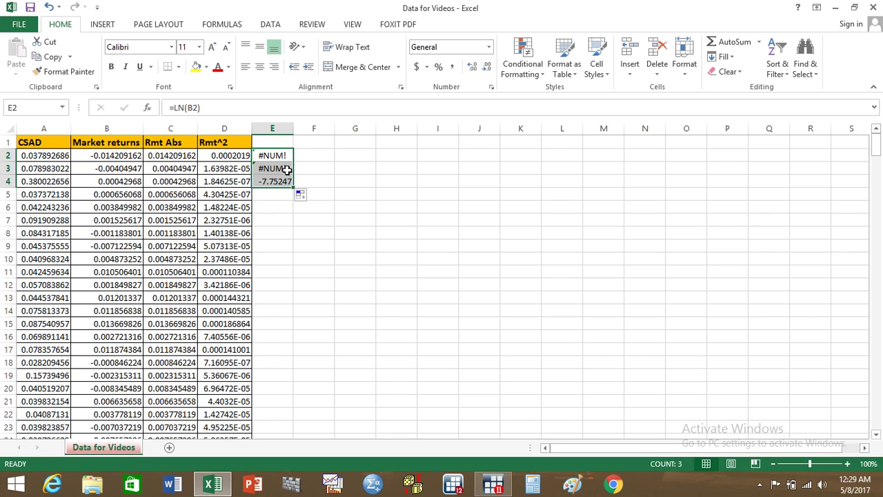
pyautogui.click(280, 156)
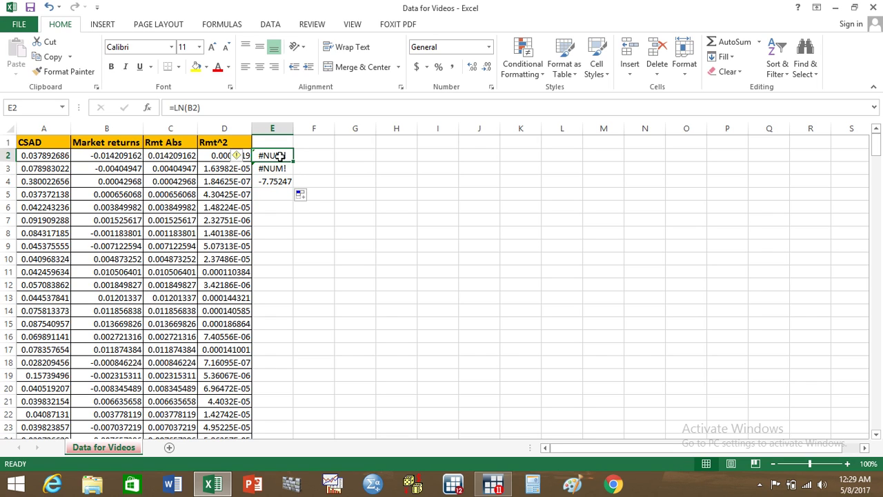
pyautogui.hotkey('shift', 'Down')
pyautogui.hotkey('shift', 'Down')
pyautogui.press('Delete')
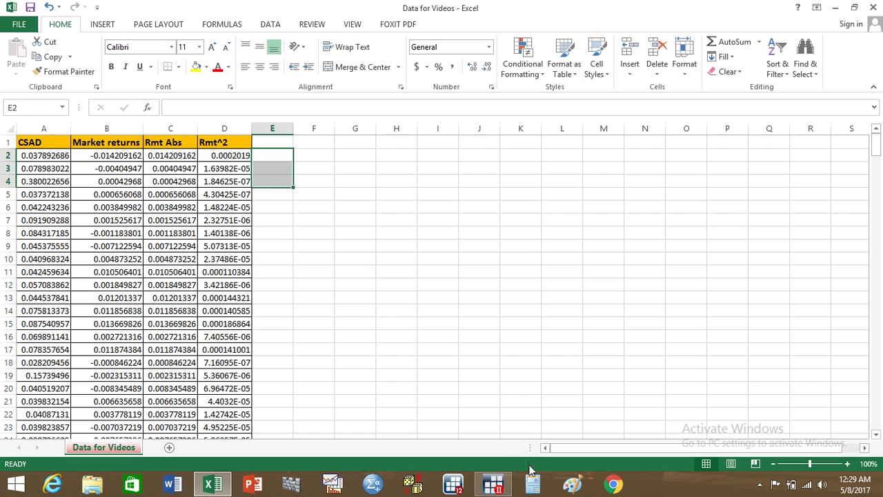
# Back in Stata, regress csad on marketreturns and rmtabs (R-squared 0.0033, 299 observations).
pyautogui.click(493, 484)
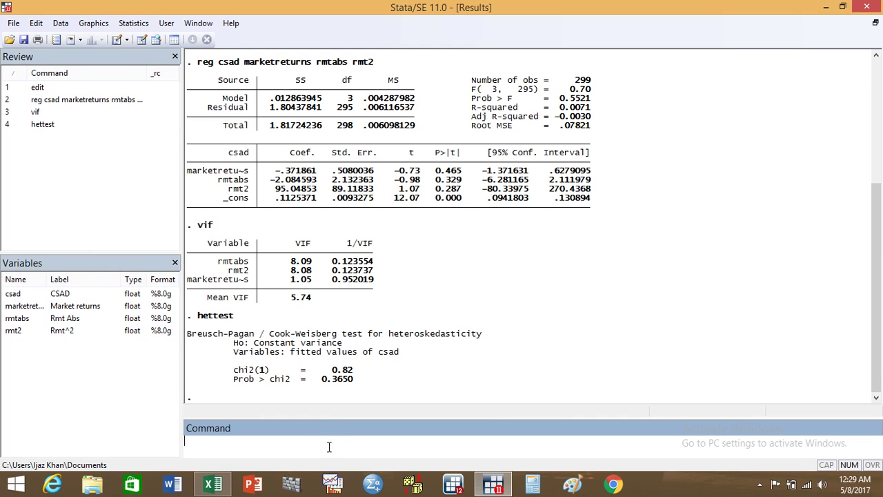
pyautogui.write('r')
pyautogui.write('eg')
pyautogui.click(65, 295)
pyautogui.click(65, 309)
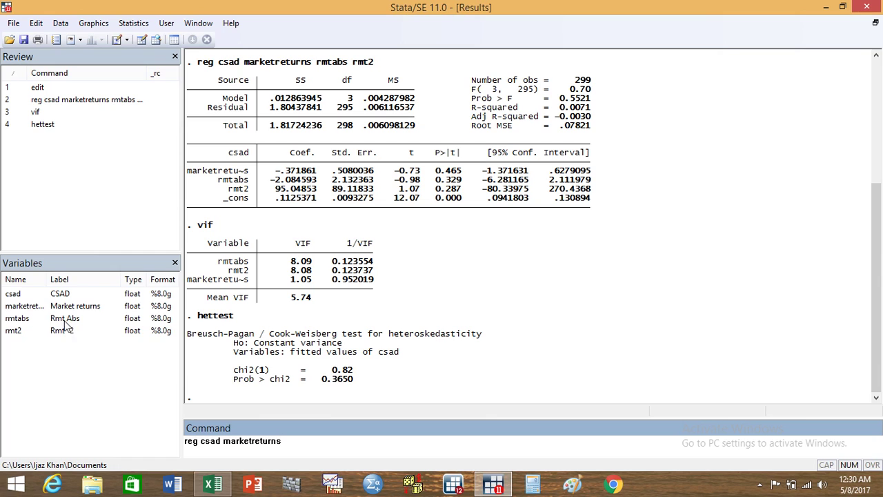
pyautogui.write('rmtabs')
pyautogui.press('Return')
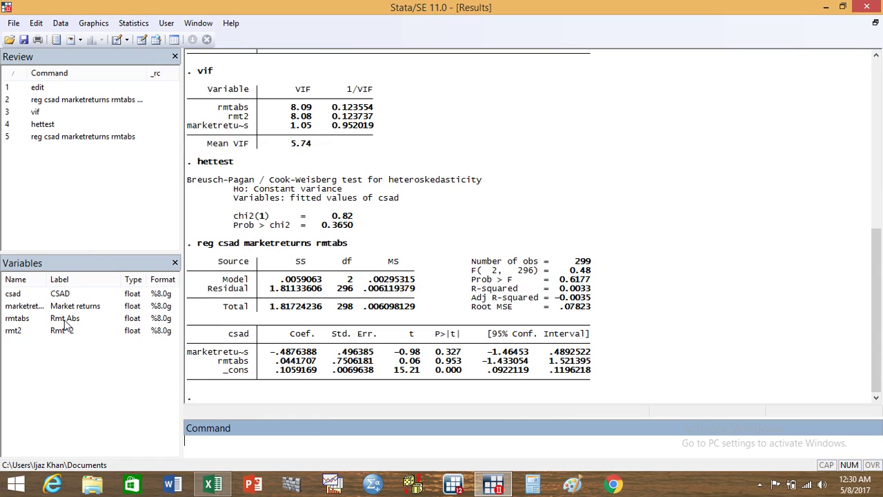
# Regress csad on marketreturns and rmt2, giving R-squared 0.0039 over 299 observations.
pyautogui.write('reg')
pyautogui.click(58, 294)
pyautogui.click(64, 311)
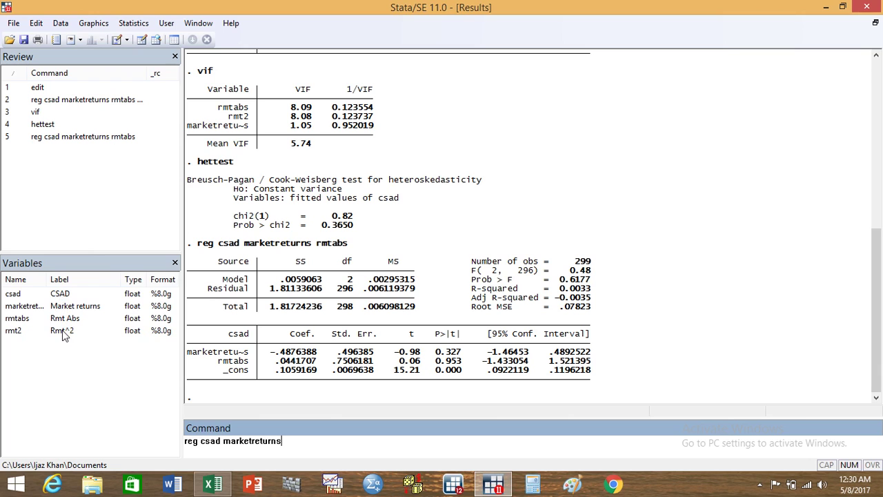
pyautogui.click(64, 335)
pyautogui.press('Return')
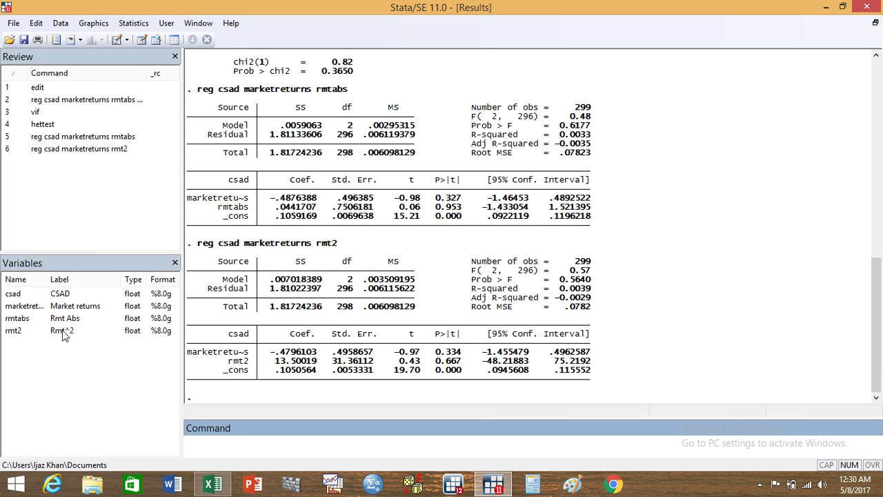
pyautogui.moveTo(876, 353)
pyautogui.mouseDown()
pyautogui.moveTo(873, 243)
pyautogui.moveTo(875, 336)
pyautogui.mouseUp()
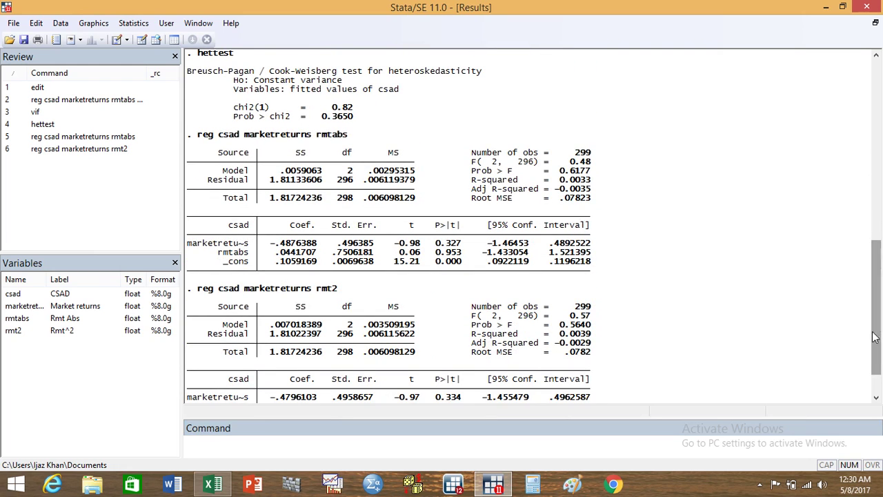
pyautogui.click(353, 455)
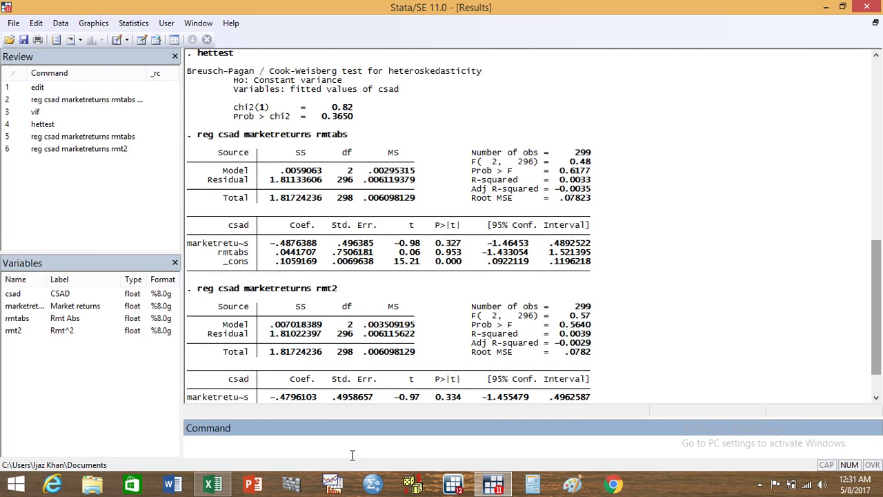
# Run reg csad marketreturns rmtabs rmt2 robust, which fails for lack of a comma.
pyautogui.write('reg')
pyautogui.click(67, 296)
pyautogui.click(66, 308)
pyautogui.click(64, 332)
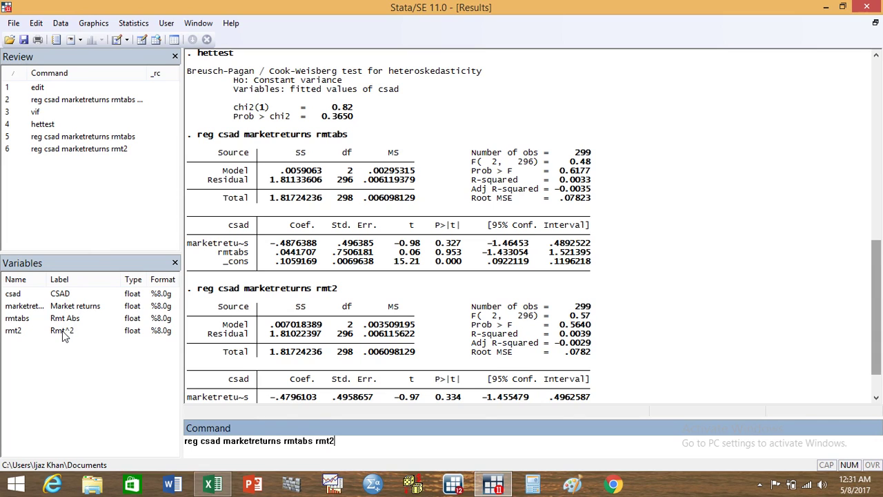
pyautogui.write('ro')
pyautogui.write('bust')
pyautogui.press('Return')
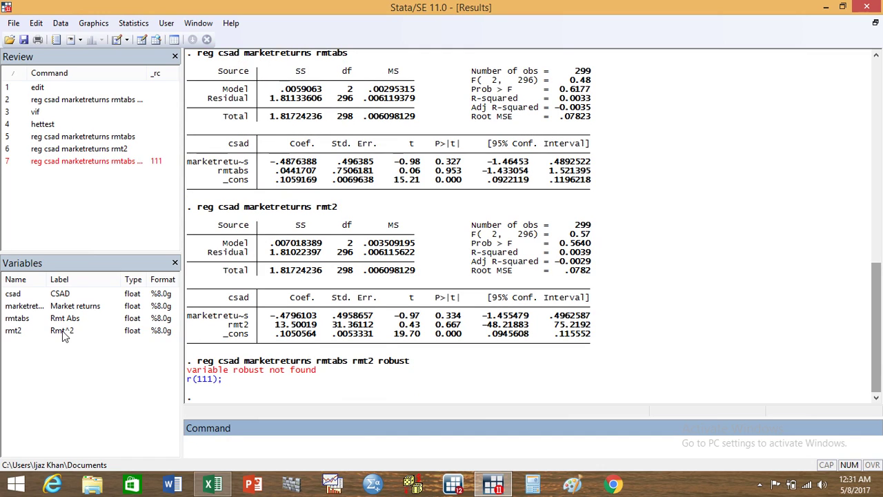
# Recall the failed command, insert a comma before robust, and rerun it (R-squared 0.0071).
pyautogui.click(115, 166)
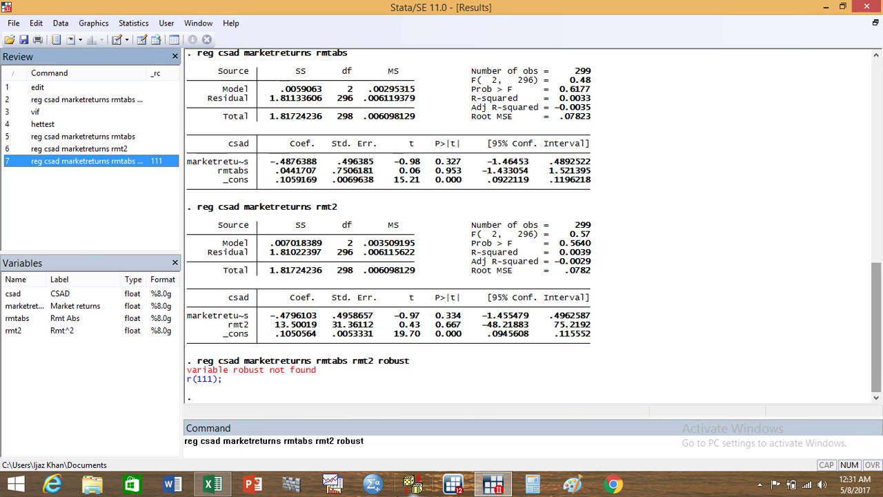
pyautogui.click(338, 444)
pyautogui.press('BackSpace')
pyautogui.write(',')
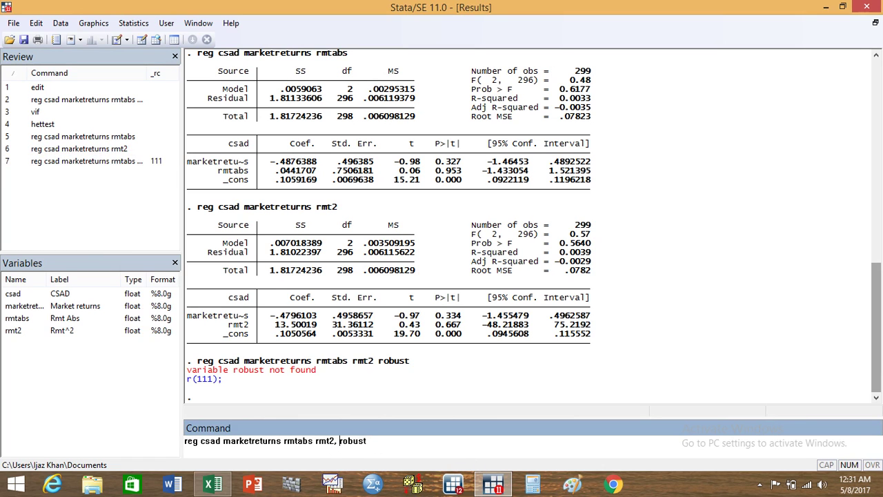
pyautogui.press('Return')
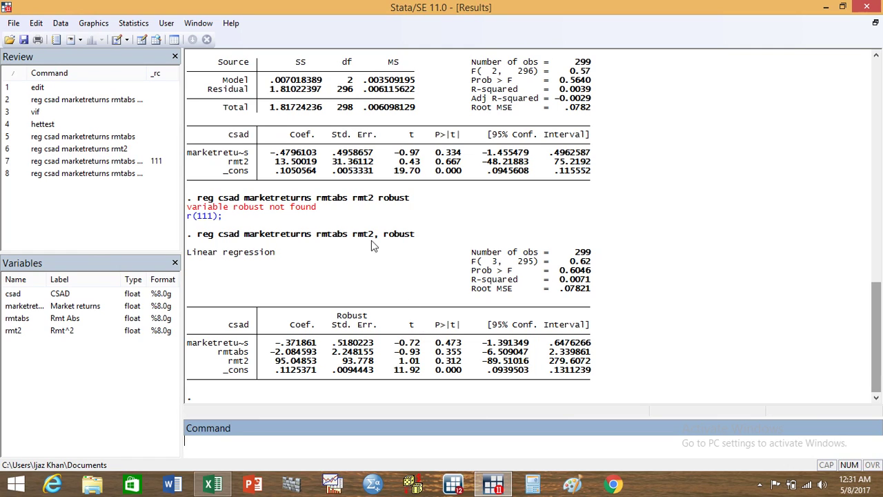
# Begin logging output to ijaz.smcl on the Desktop.
pyautogui.click(16, 25)
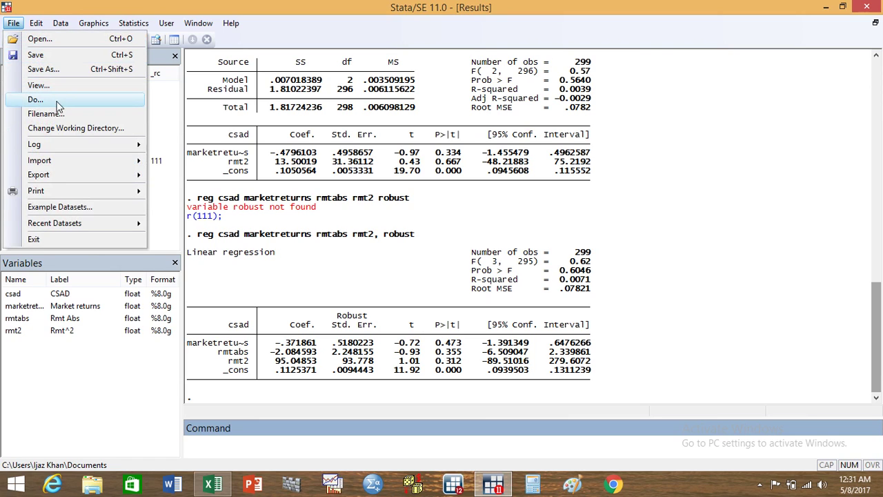
pyautogui.moveTo(75, 144)
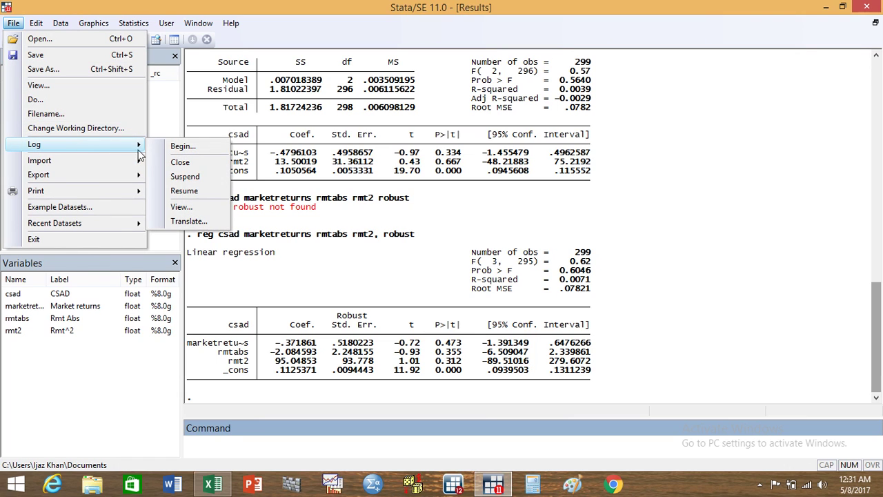
pyautogui.click(183, 146)
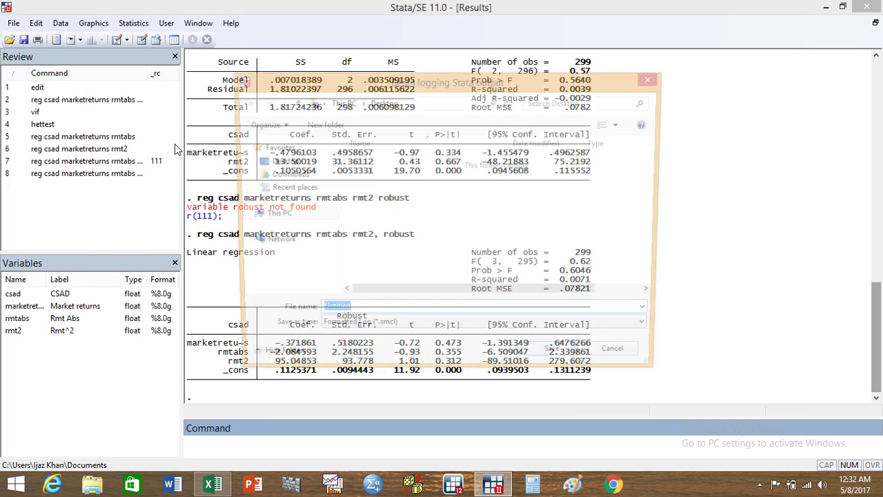
pyautogui.write('ij')
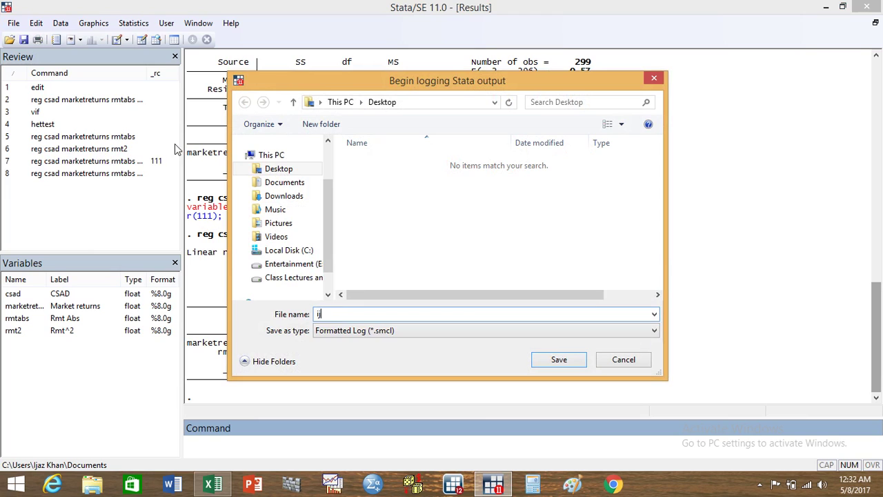
pyautogui.write('az')
pyautogui.click(289, 169)
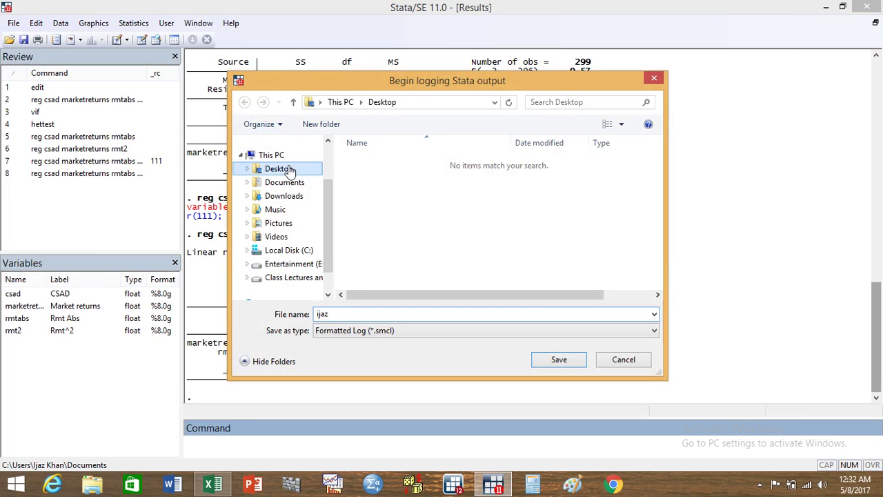
pyautogui.scroll(3, 299, 179)
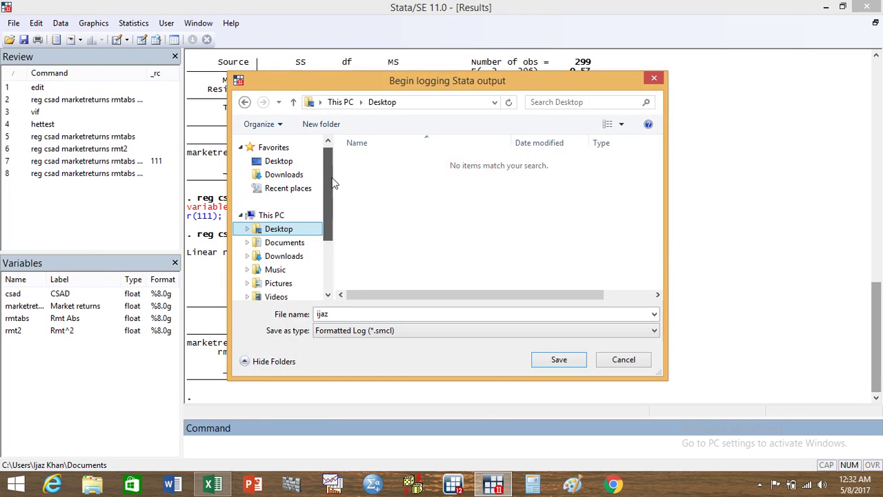
pyautogui.click(304, 164)
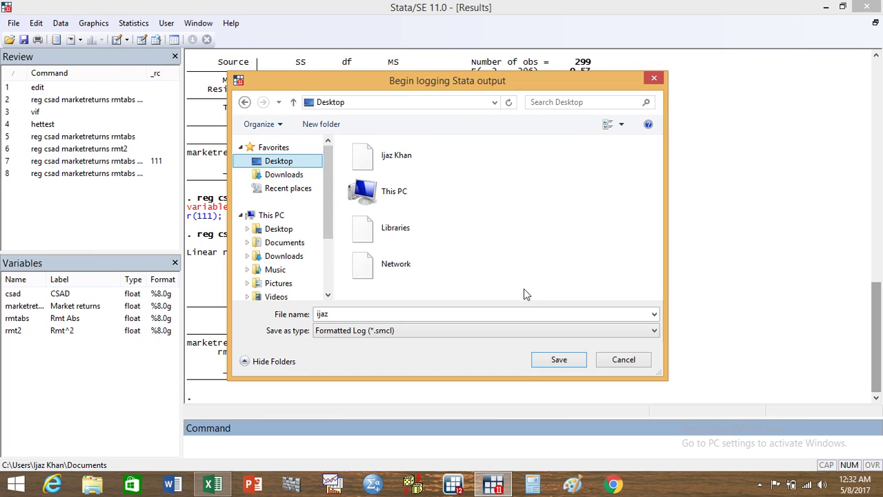
pyautogui.click(553, 360)
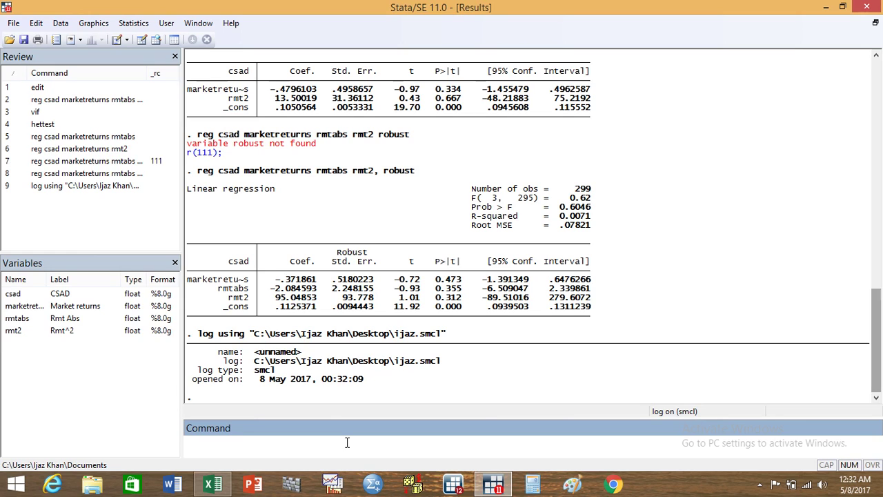
# Rerun the plain regression reg csad marketreturns rmtabs rmt2 into the log.
pyautogui.write('reg')
pyautogui.click(62, 294)
pyautogui.click(66, 307)
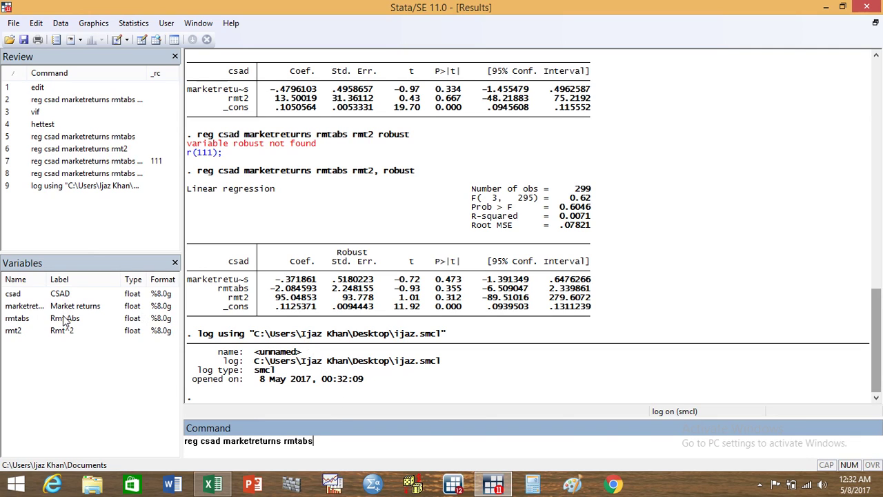
pyautogui.click(62, 332)
pyautogui.press('Return')
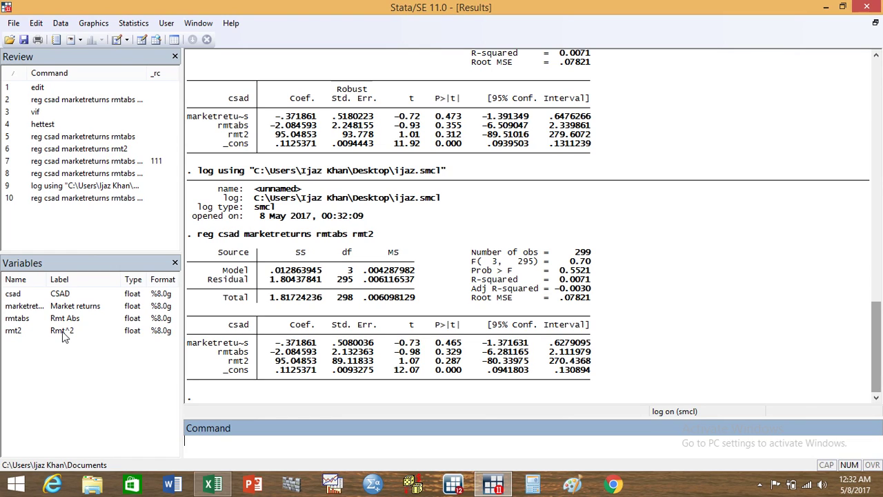
# Close the log with log close and select its file path in the output.
pyautogui.write('log')
pyautogui.write(' close')
pyautogui.press('Return')
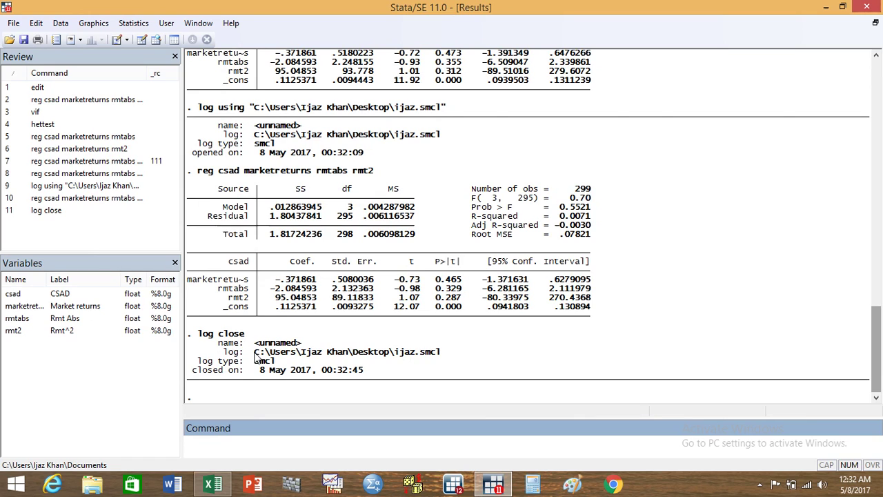
pyautogui.moveTo(254, 352); pyautogui.dragTo(444, 357)
pyautogui.hotkey('ctrl', 'c')
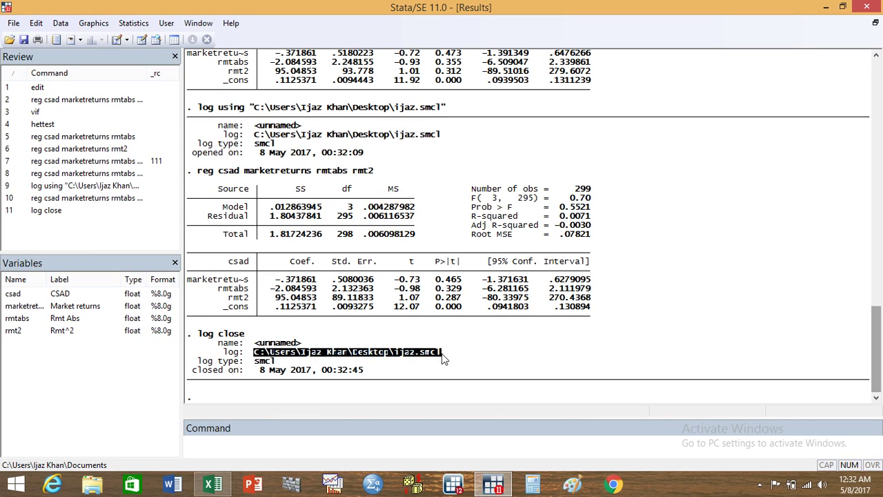
# View the ijaz.smcl log in a Stata Viewer, select all its text, then go to Start.
pyautogui.click(14, 23)
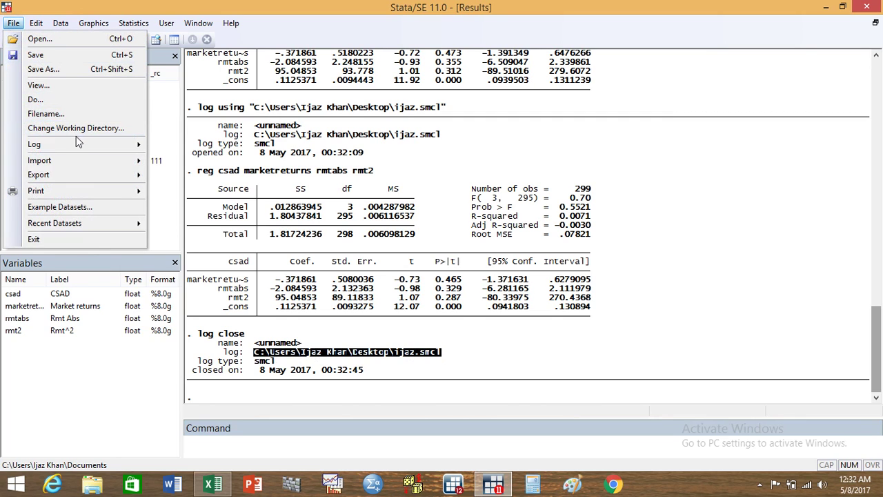
pyautogui.moveTo(35, 144)
pyautogui.click(40, 85)
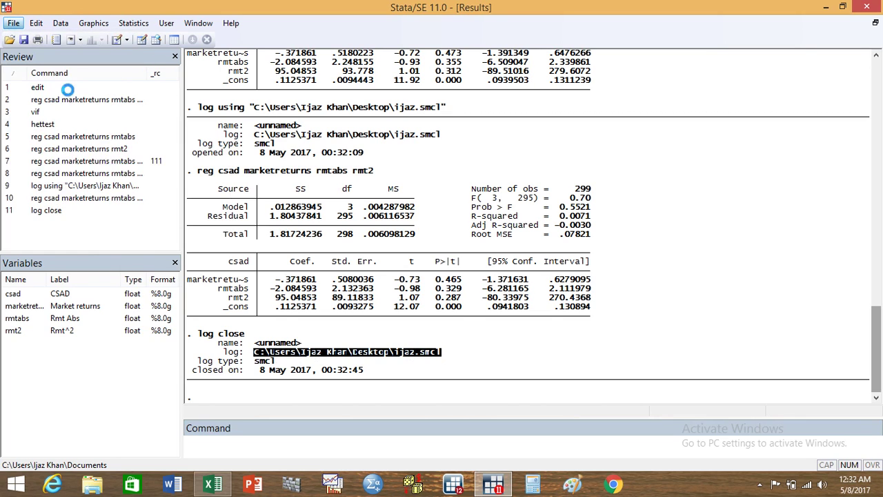
pyautogui.hotkey('ctrl', 'v')
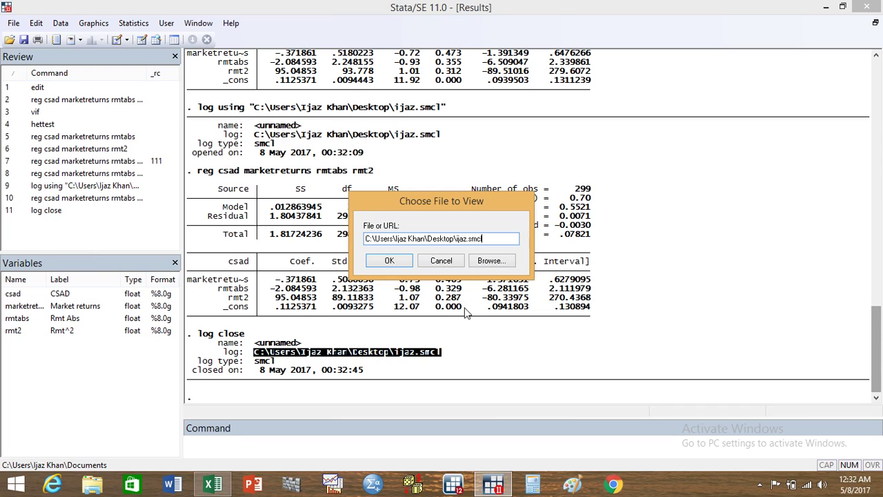
pyautogui.click(393, 262)
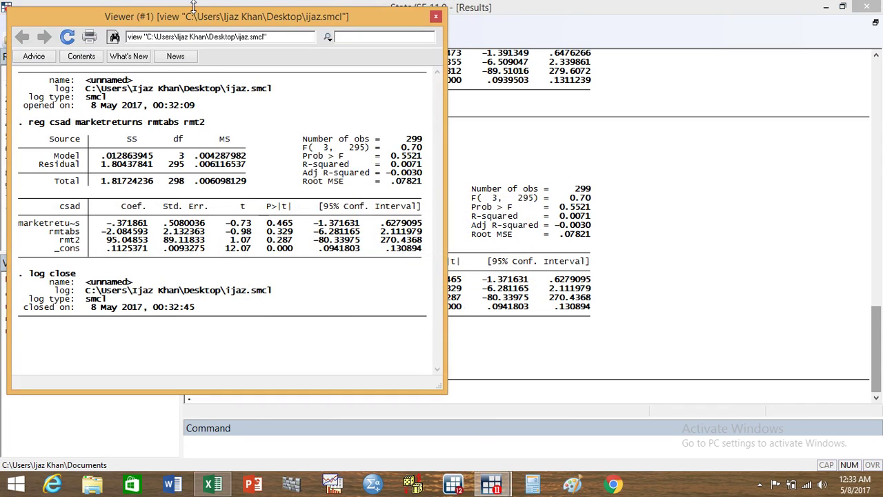
pyautogui.moveTo(245, 17); pyautogui.dragTo(305, 18)
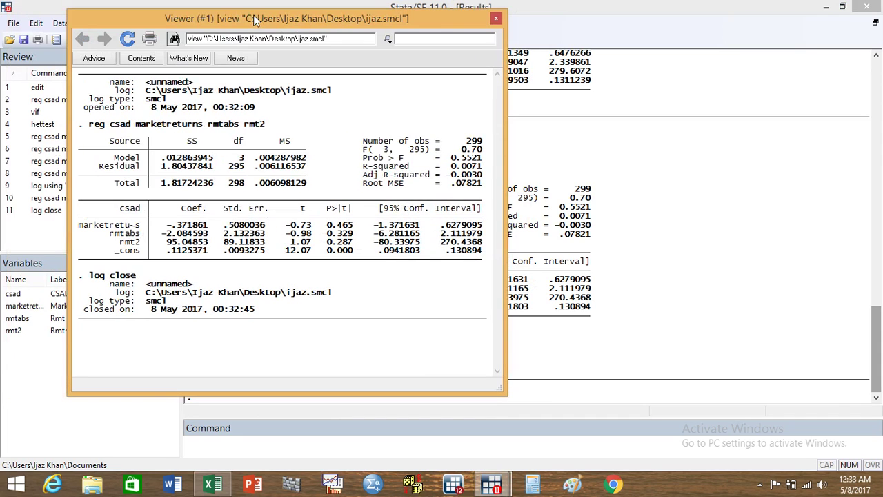
pyautogui.hotkey('ctrl', 'a')
pyautogui.hotkey('ctrl', 'c')
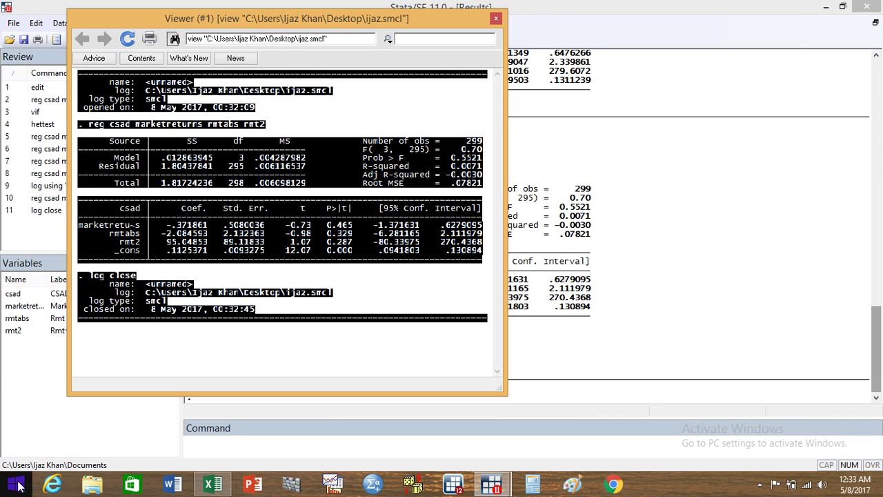
pyautogui.click(18, 487)
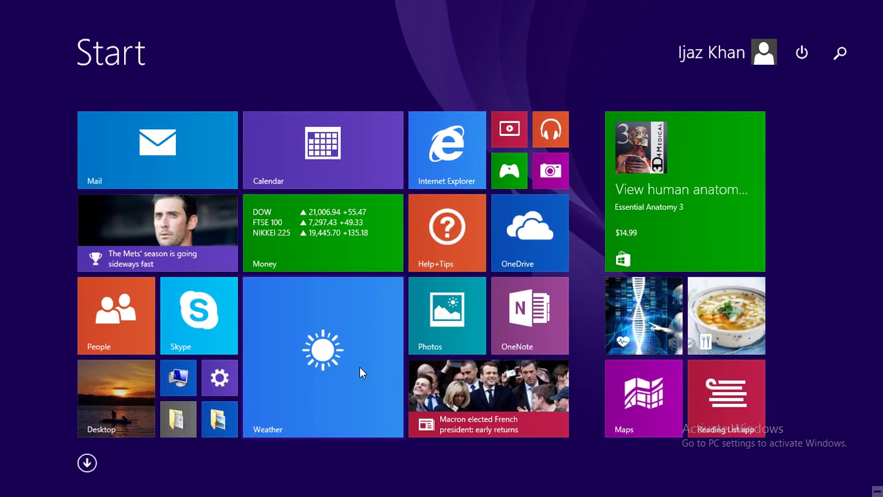
# Search for notepad on the Start screen and launch it.
pyautogui.write('notep')
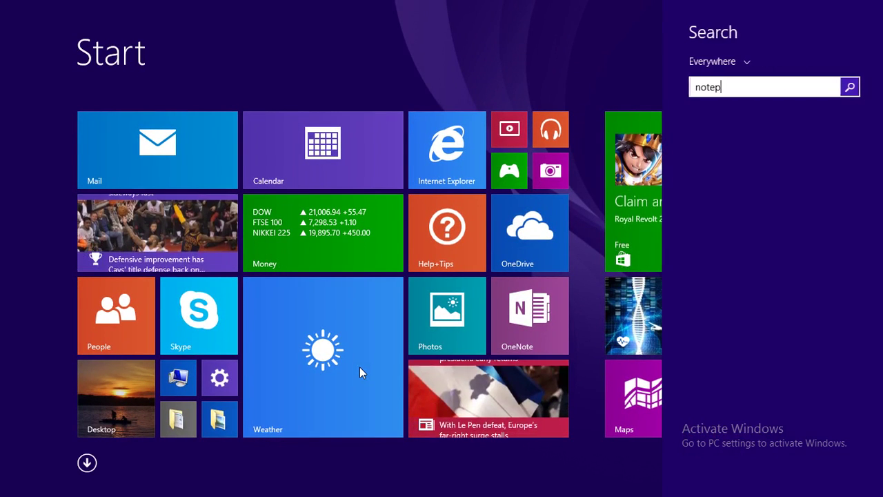
pyautogui.write('ad')
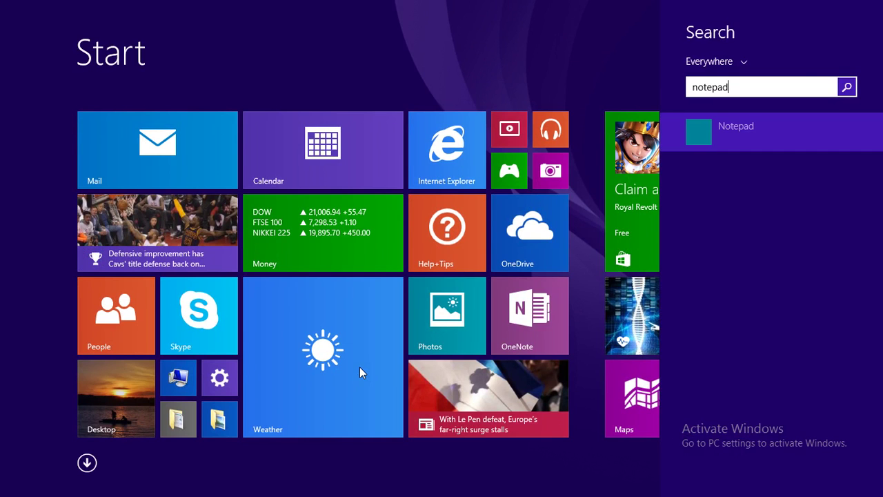
pyautogui.press('Return')
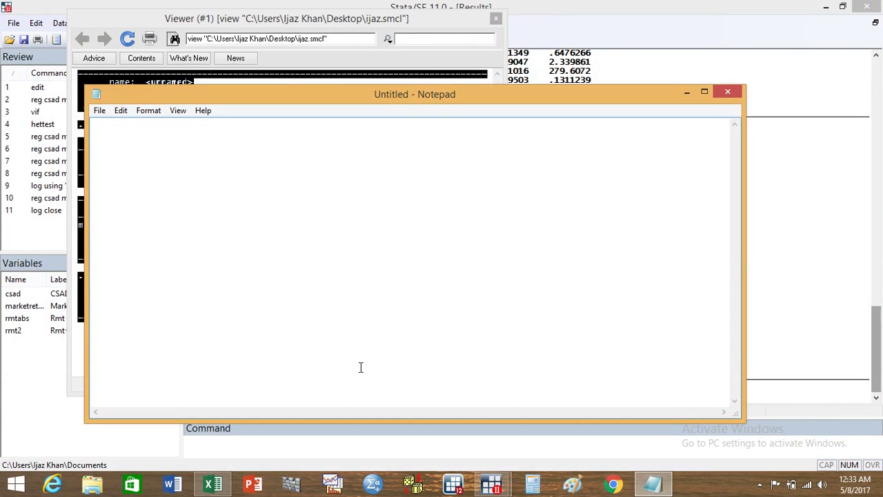
# Paste the log into maximized Notepad and delete its opening and log-close details.
pyautogui.hotkey('ctrl', 'v')
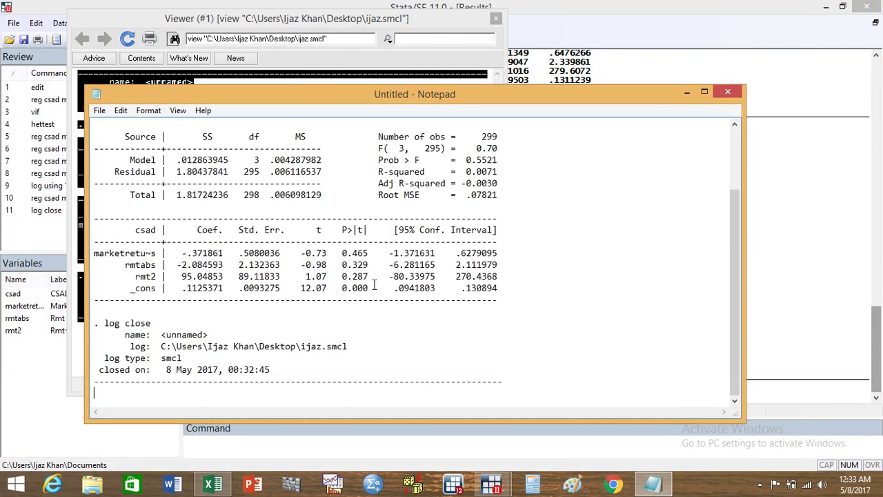
pyautogui.click(704, 92)
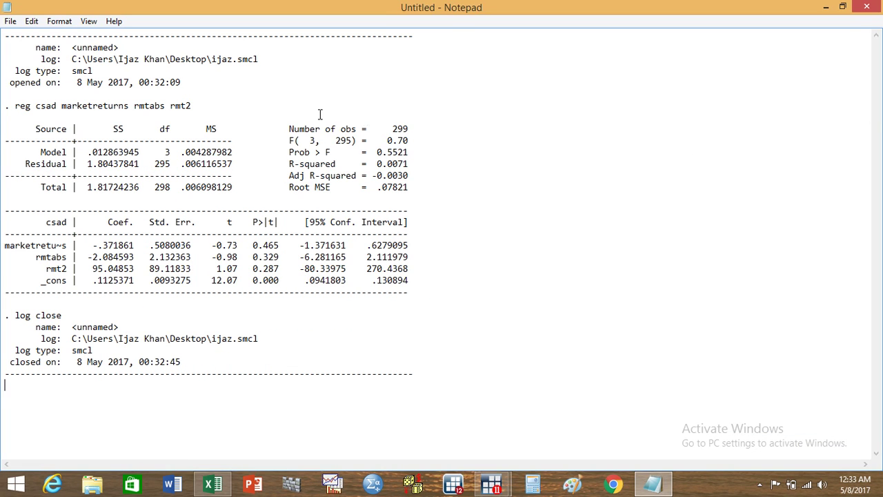
pyautogui.click(186, 82)
pyautogui.moveTo(186, 82); pyautogui.dragTo(66, 55)
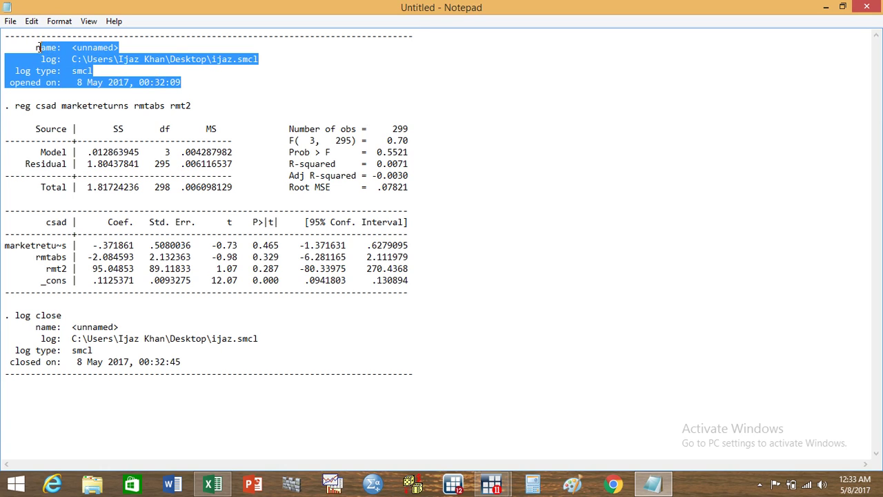
pyautogui.moveTo(38, 48); pyautogui.dragTo(4, 47)
pyautogui.press('Delete')
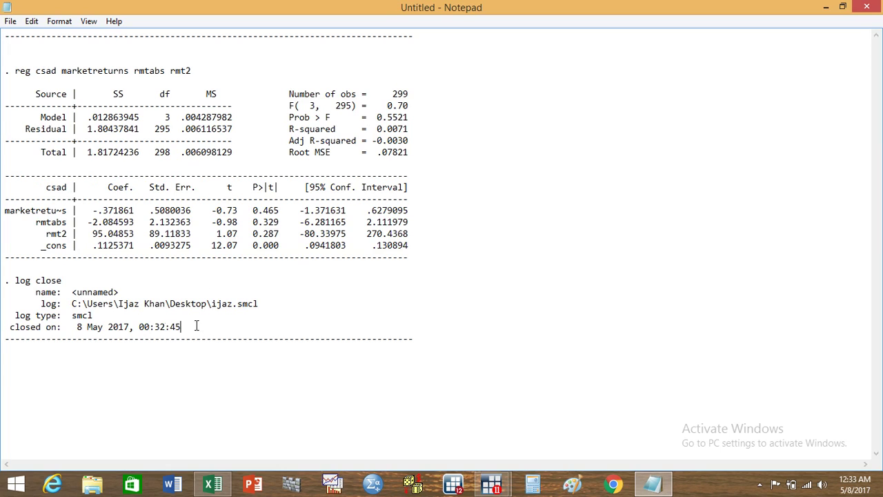
pyautogui.moveTo(197, 324)
pyautogui.mouseDown()
pyautogui.moveTo(57, 279)
pyautogui.moveTo(6, 281)
pyautogui.mouseUp()
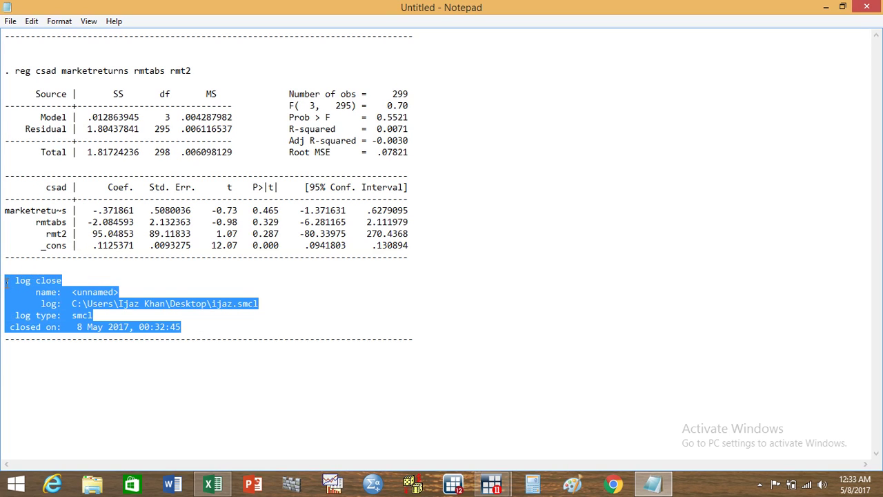
pyautogui.press('Delete')
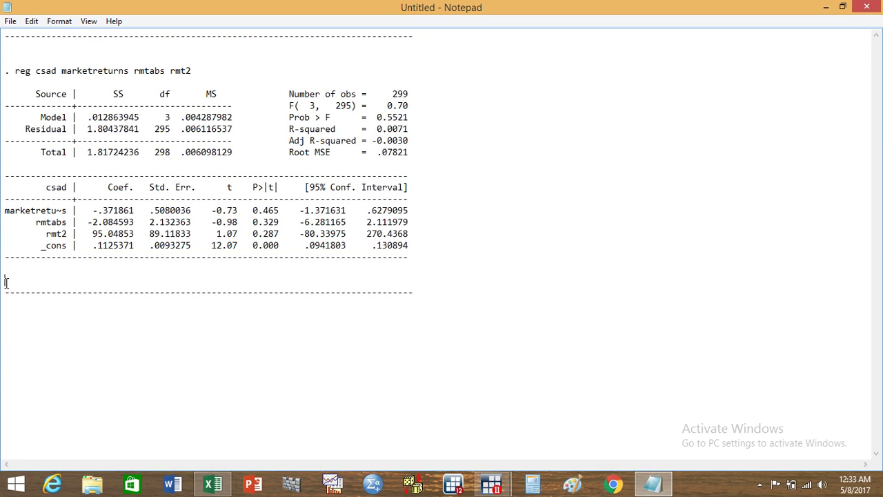
pyautogui.hotkey('ctrl', 's')
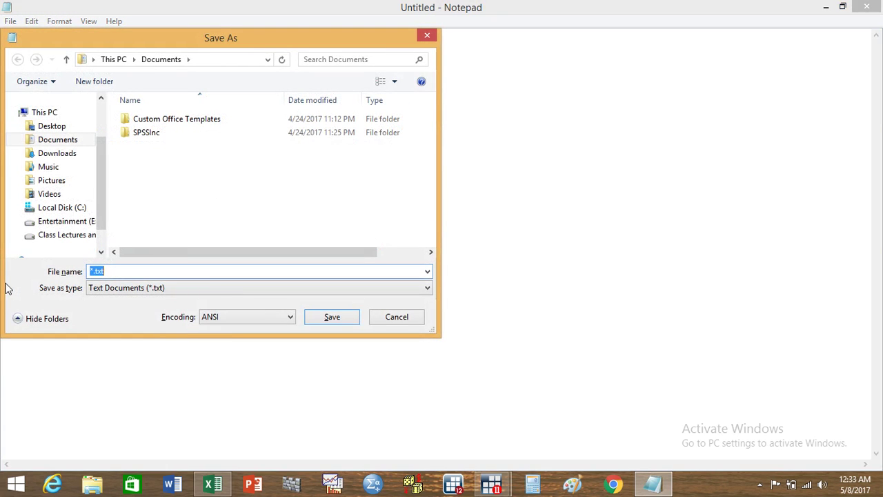
# Save the Notepad text as Results on the Desktop.
pyautogui.press('BackSpace')
pyautogui.write('Results')
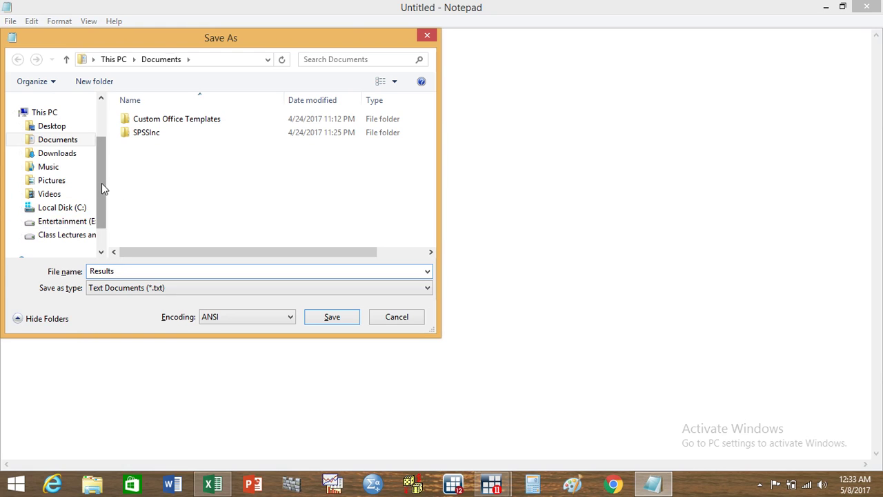
pyautogui.scroll(2, 101, 182)
pyautogui.click(79, 118)
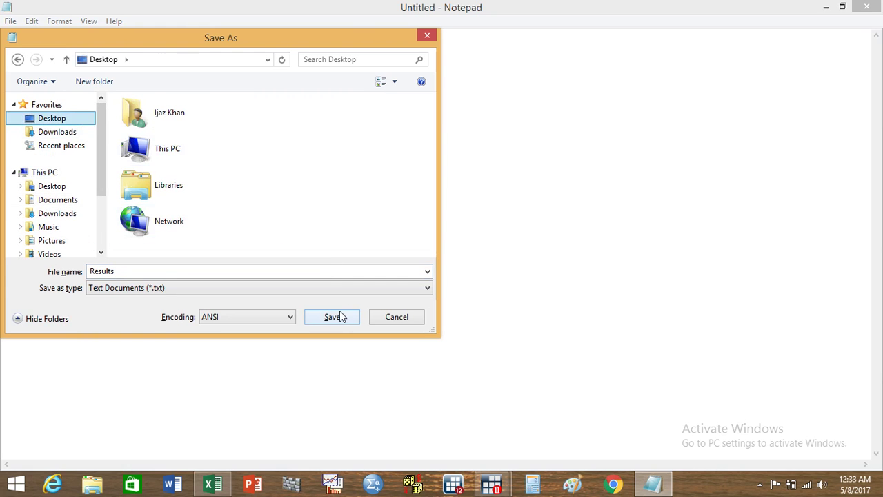
pyautogui.click(338, 317)
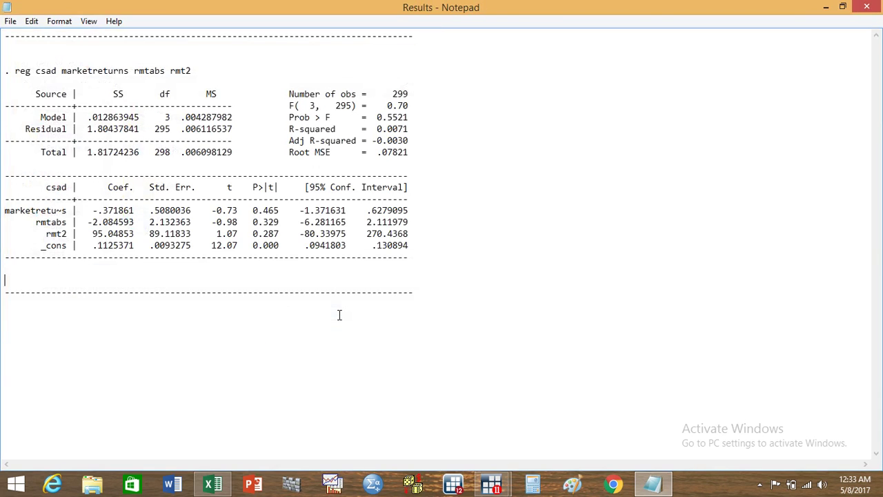
# Close Notepad, Stata and Excel, choosing Don't Save for Stata and Excel.
pyautogui.click(871, 6)
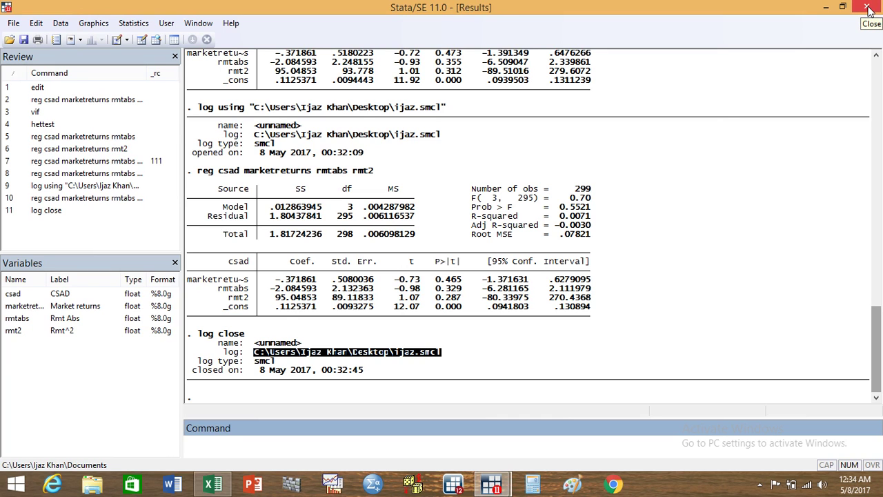
pyautogui.click(868, 9)
pyautogui.click(447, 268)
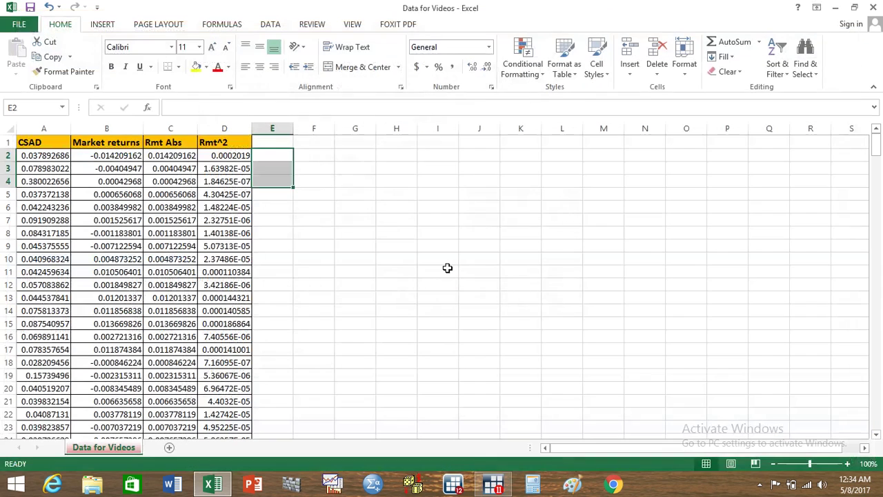
pyautogui.click(874, 9)
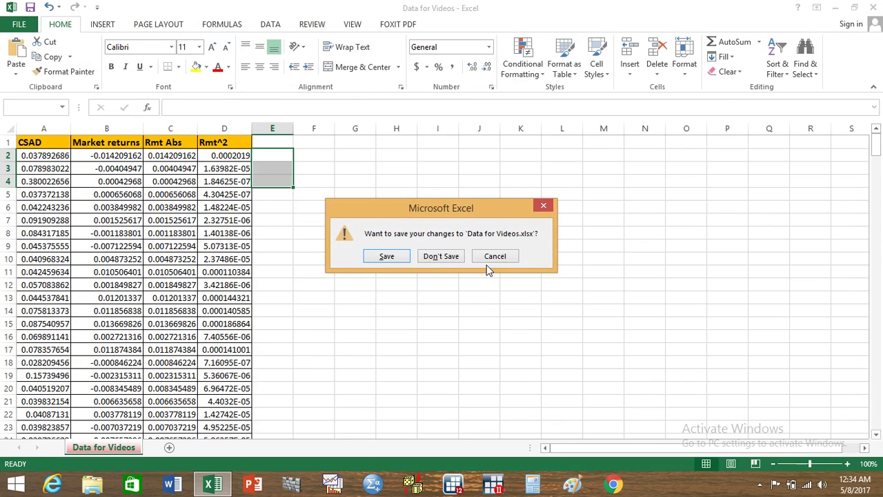
pyautogui.click(440, 257)
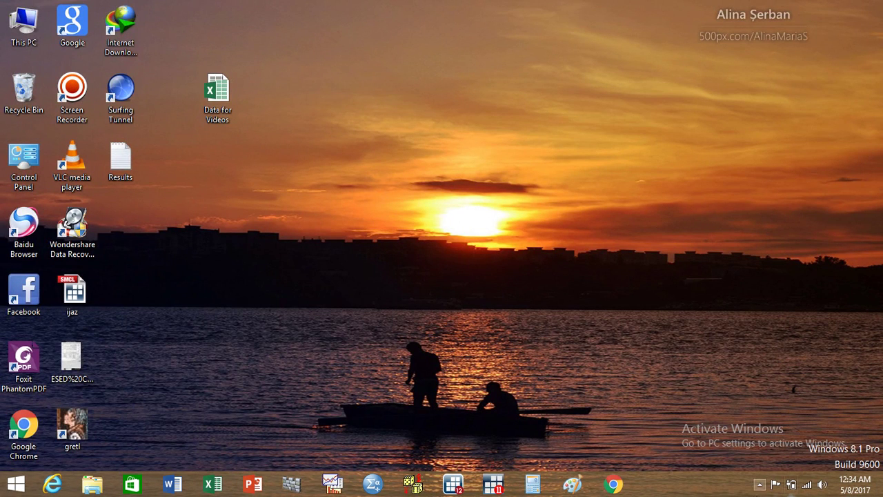
# Reveal the hidden notification icons and bring up the screen recorder's toolbar.
pyautogui.click(758, 485)
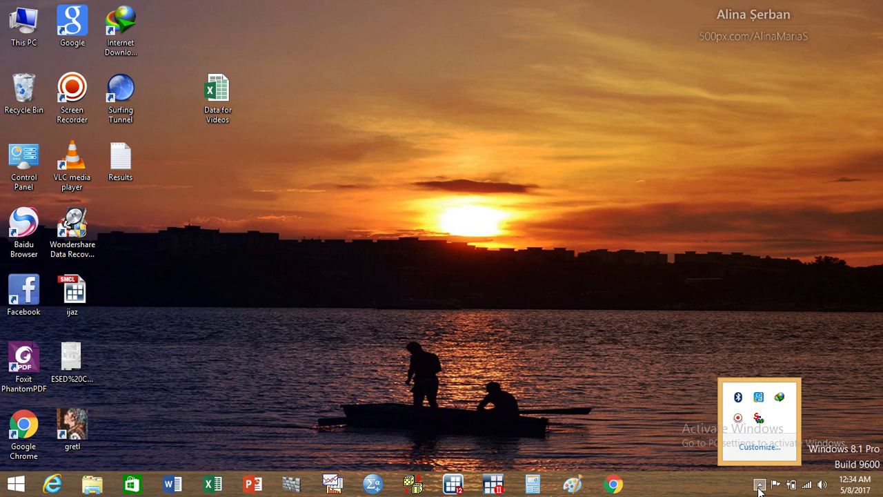
pyautogui.click(738, 418)
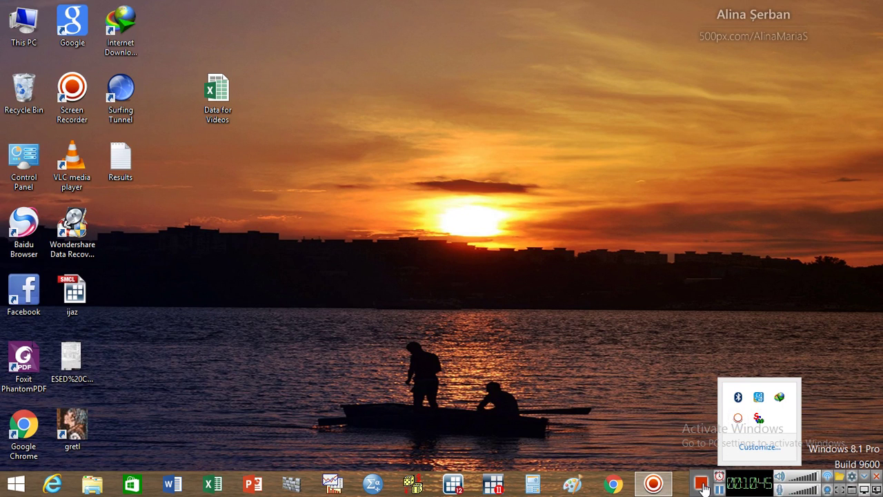